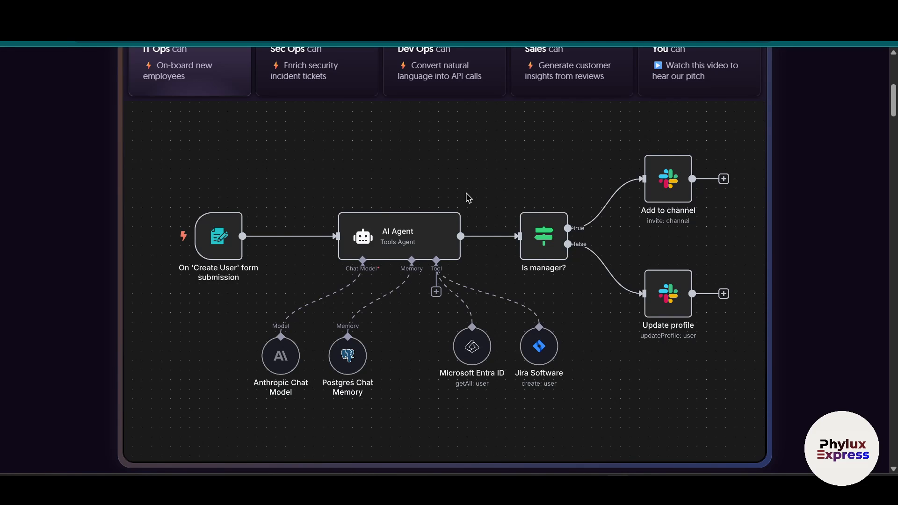
scroll(468, 194, up, 8)
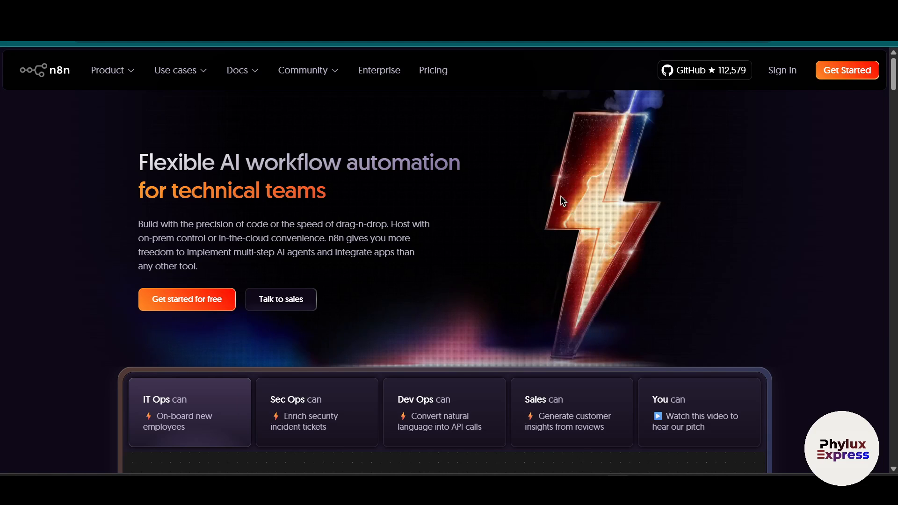
scroll(565, 262, down, 5)
scroll(559, 296, up, 4)
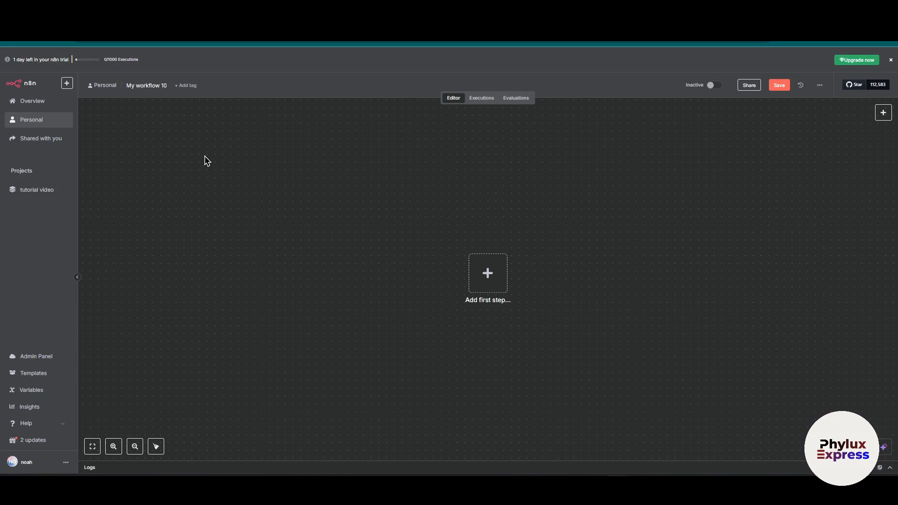
- Add a manual trigger as the first step of the new workflow in the n8n editor
click(488, 273)
click(791, 170)
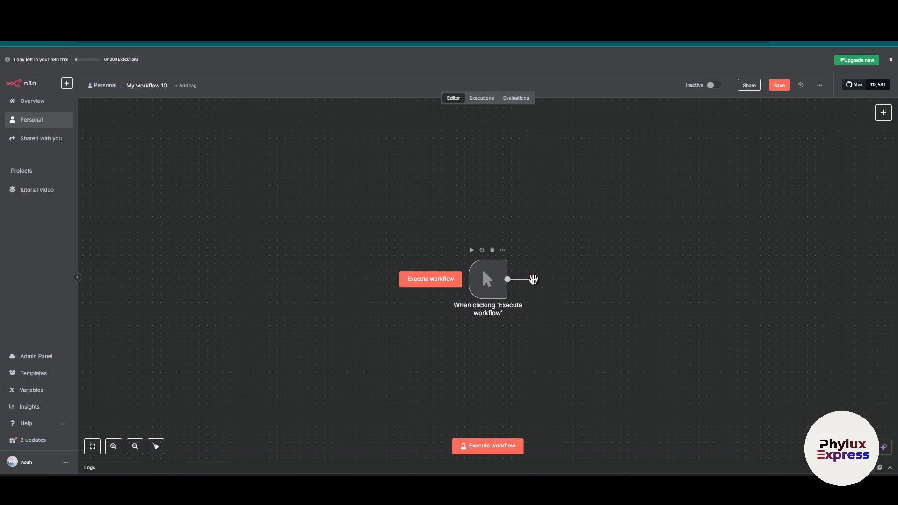
click(533, 279)
text(cla)
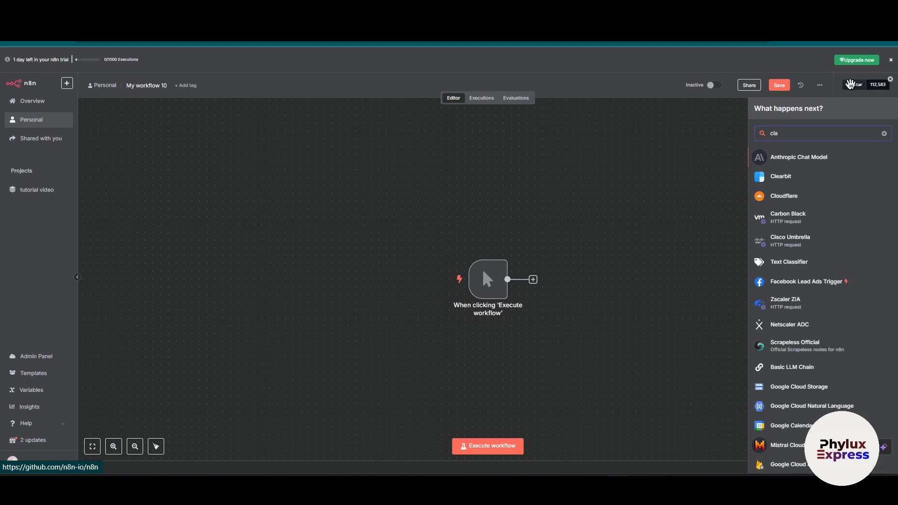
click(791, 197)
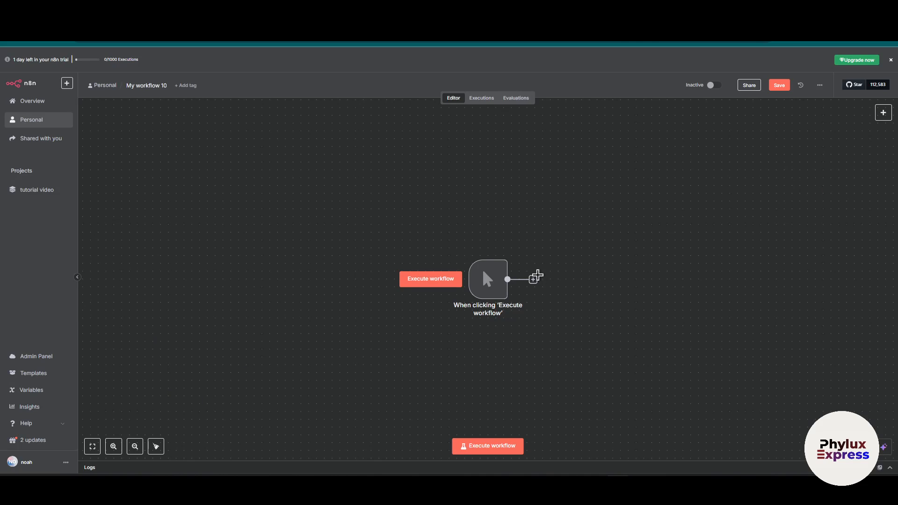
- Add a Cloudflare node with the "Delete a certificate" action after the manual trigger
click(536, 279)
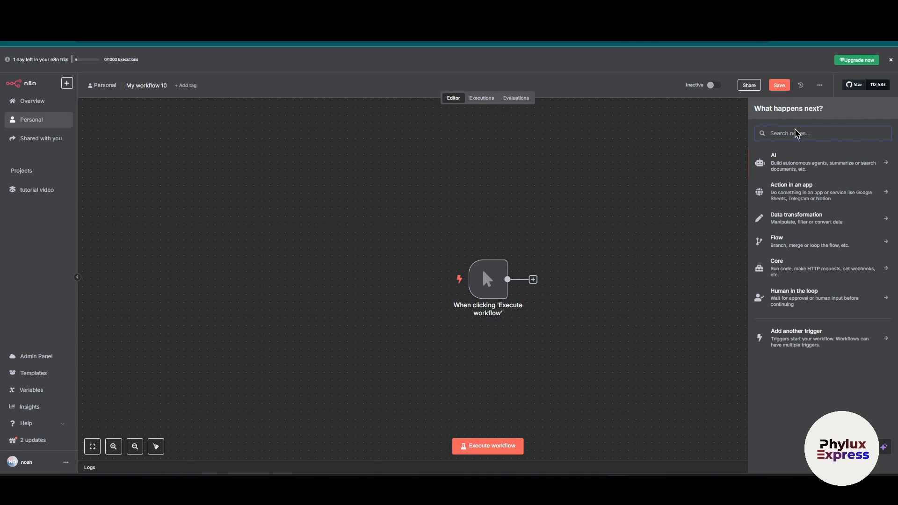
text(claud)
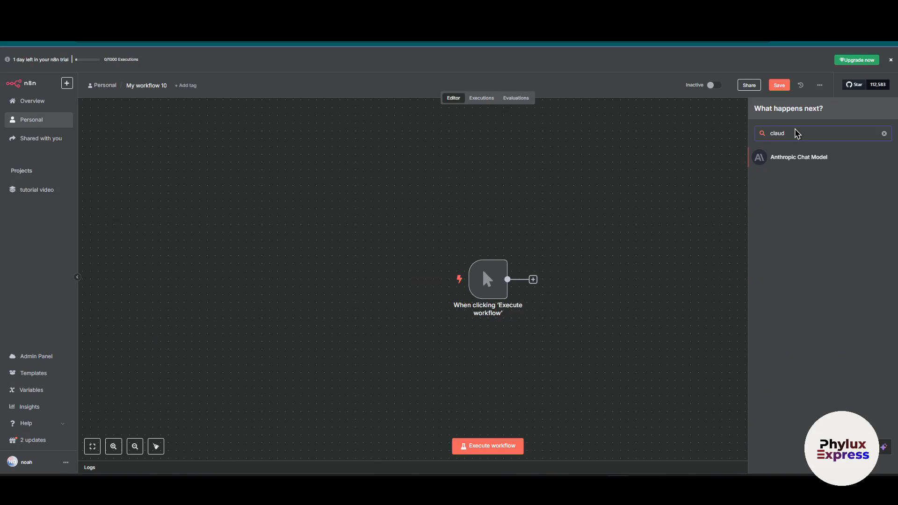
key(BackSpace)
key(BackSpace)
key(BackSpace)
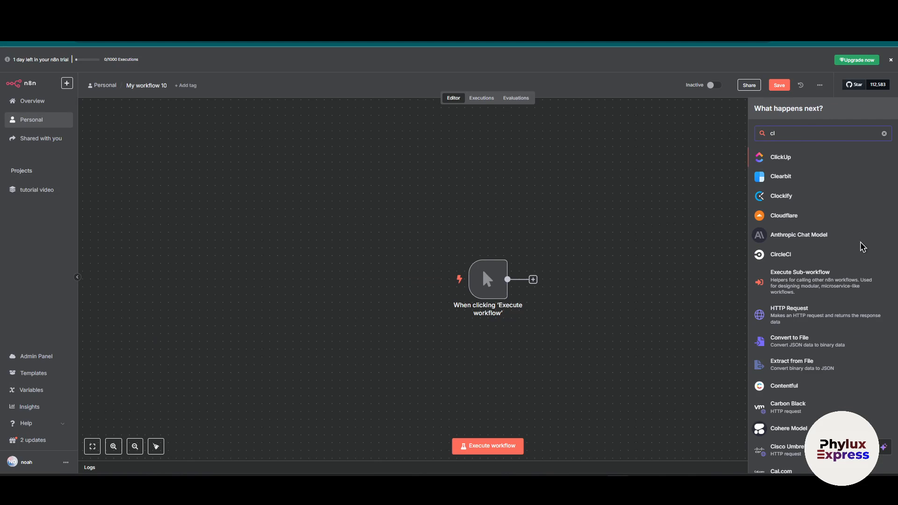
click(791, 216)
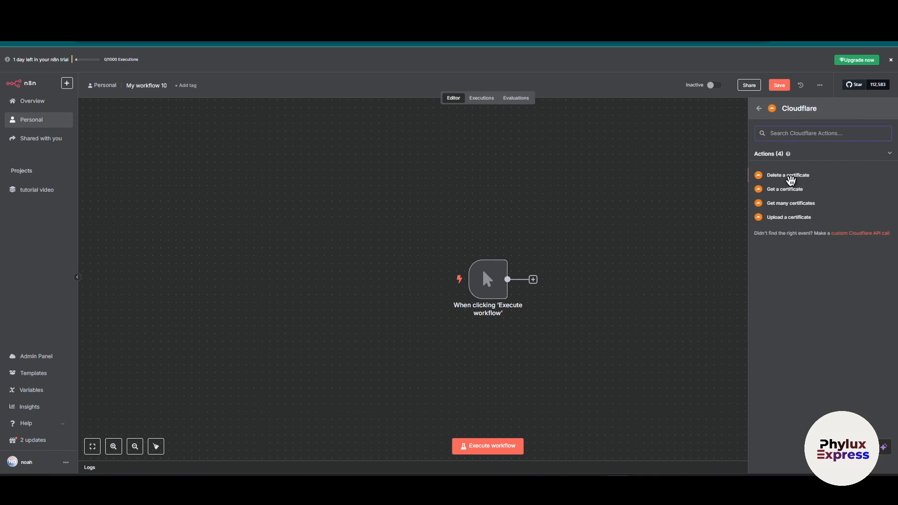
click(790, 176)
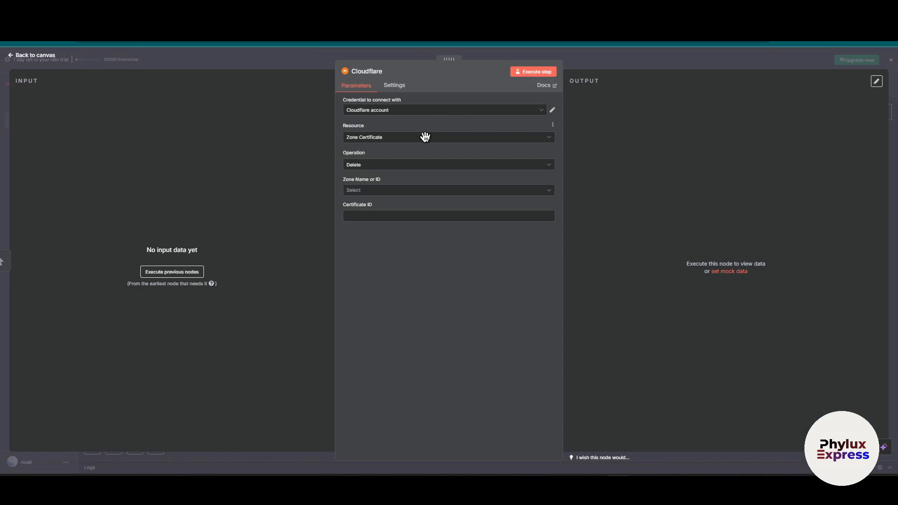
- Start a new credential for the Cloudflare node, opening the form with its API Token field
click(386, 111)
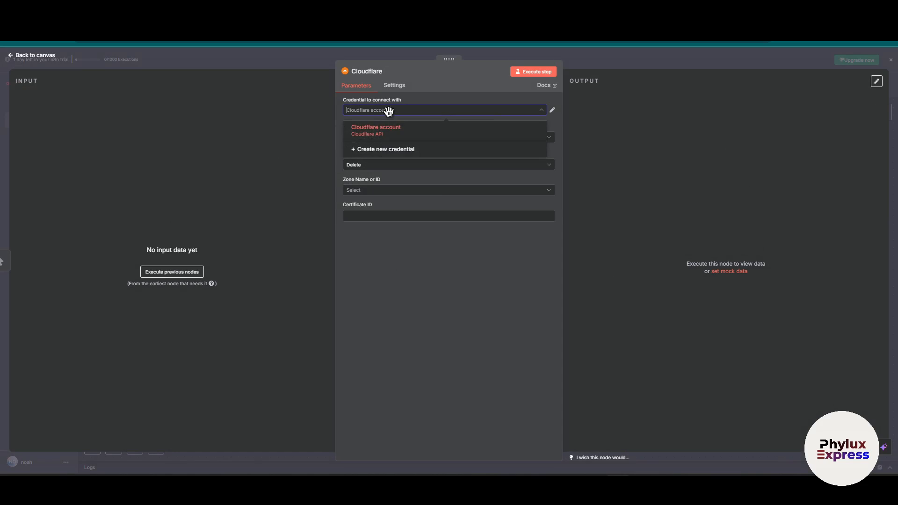
click(390, 149)
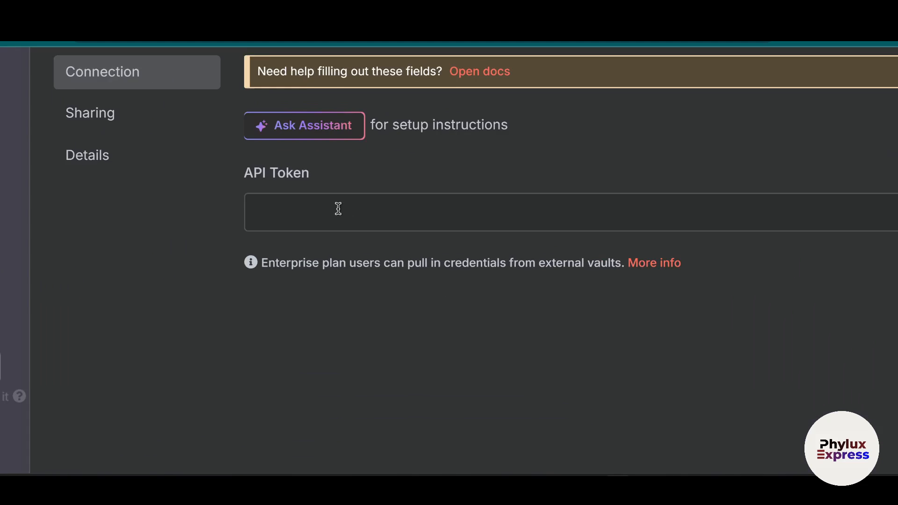
drag(301, 195, 327, 195)
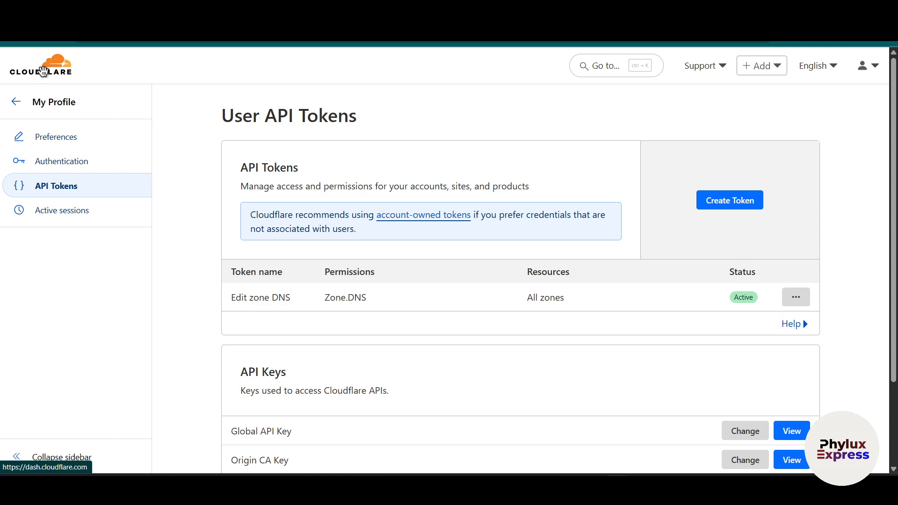
- Switch to the Cloudflare dashboard, open the account home and look over its available sections
click(42, 68)
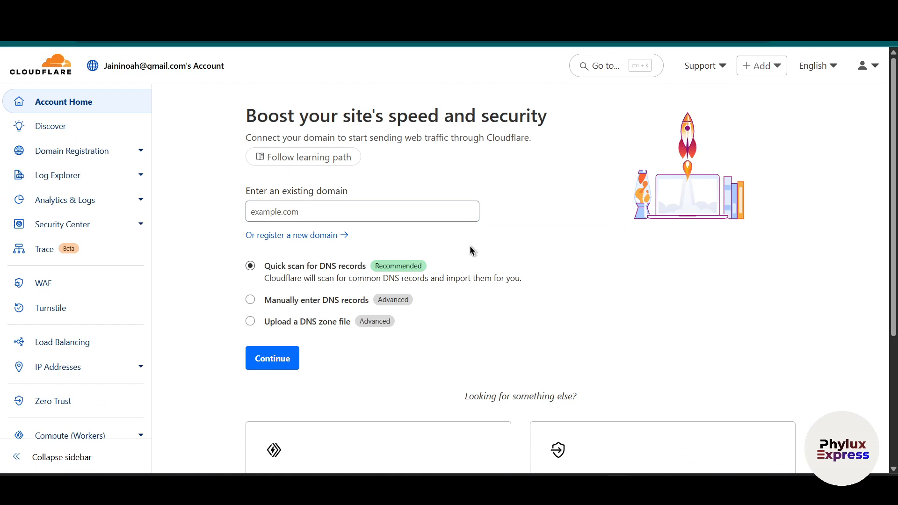
scroll(145, 363, down, 5)
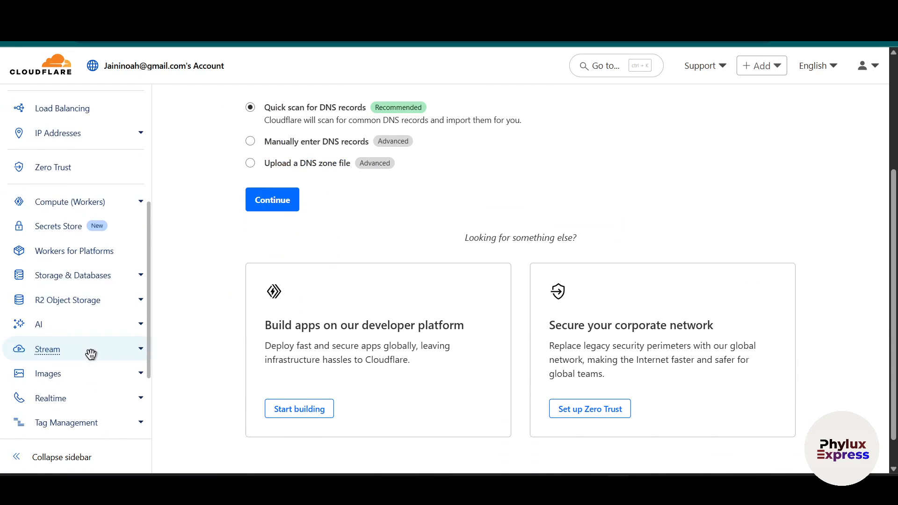
scroll(80, 327, up, 6)
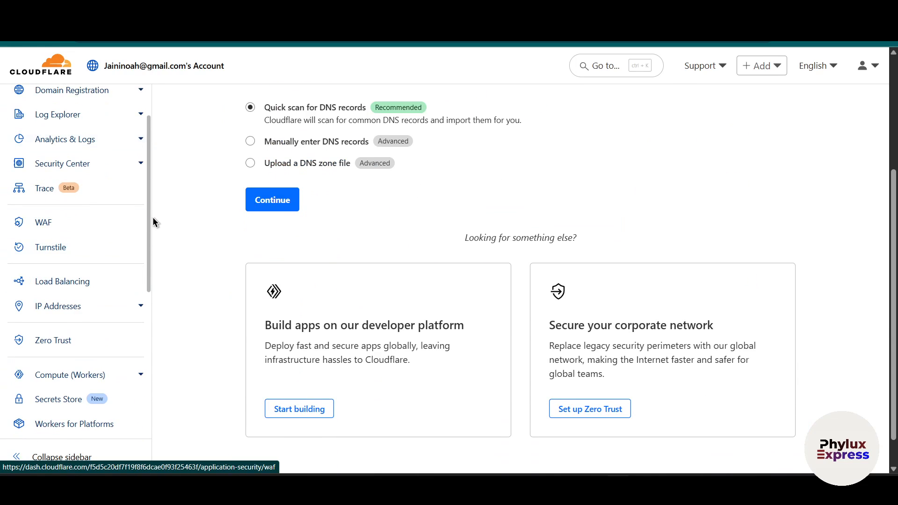
scroll(887, 118, up, 4)
scroll(15, 221, up, 2)
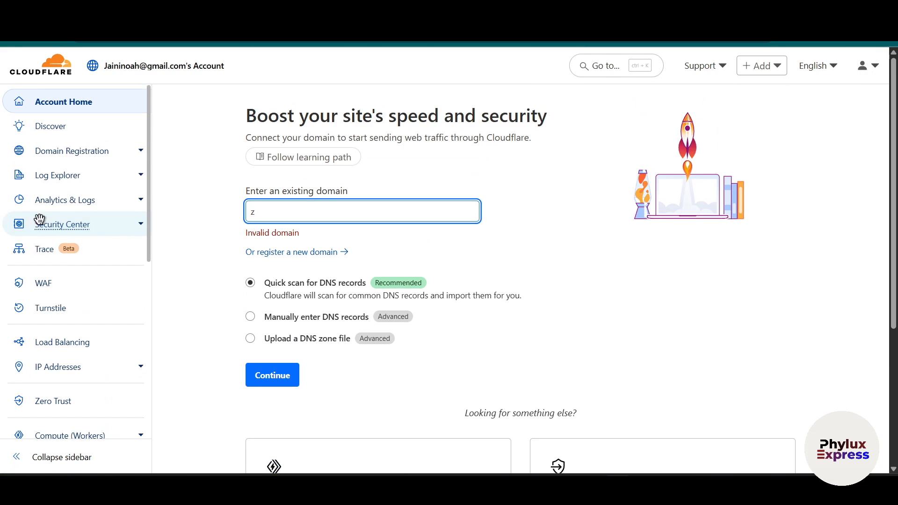
- Open the API Tokens page in the Cloudflare user profile and review the existing token entry
click(868, 65)
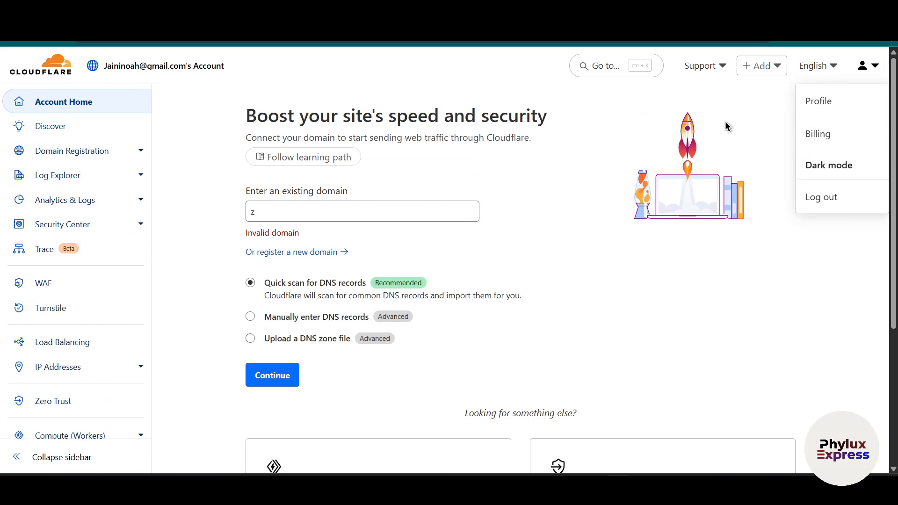
click(823, 104)
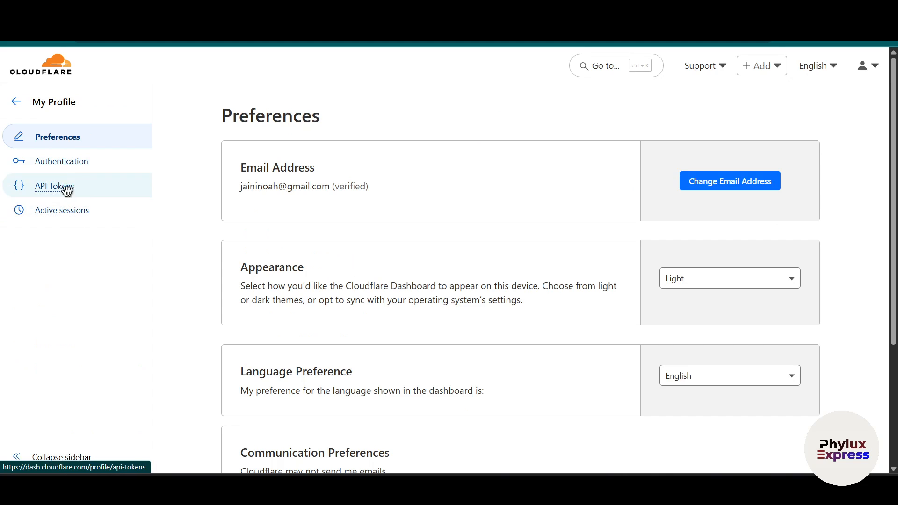
click(69, 165)
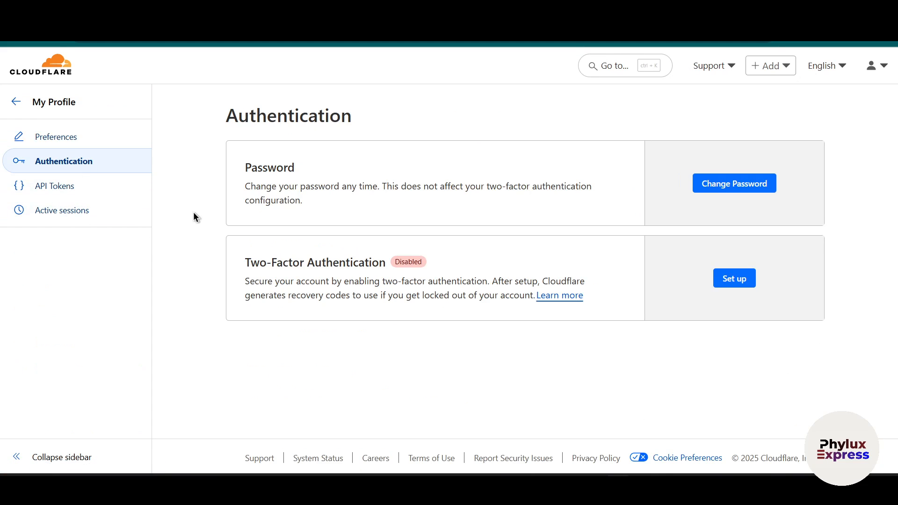
click(49, 184)
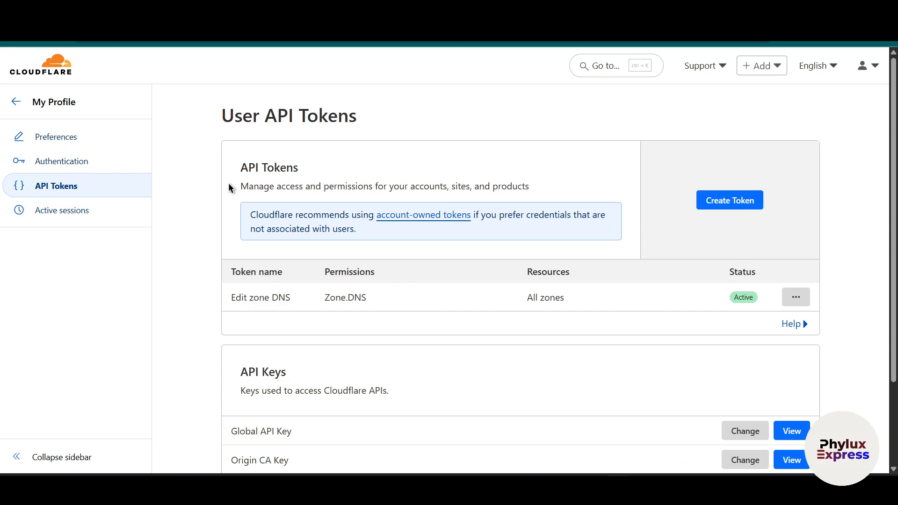
drag(230, 187, 305, 186)
drag(212, 293, 587, 294)
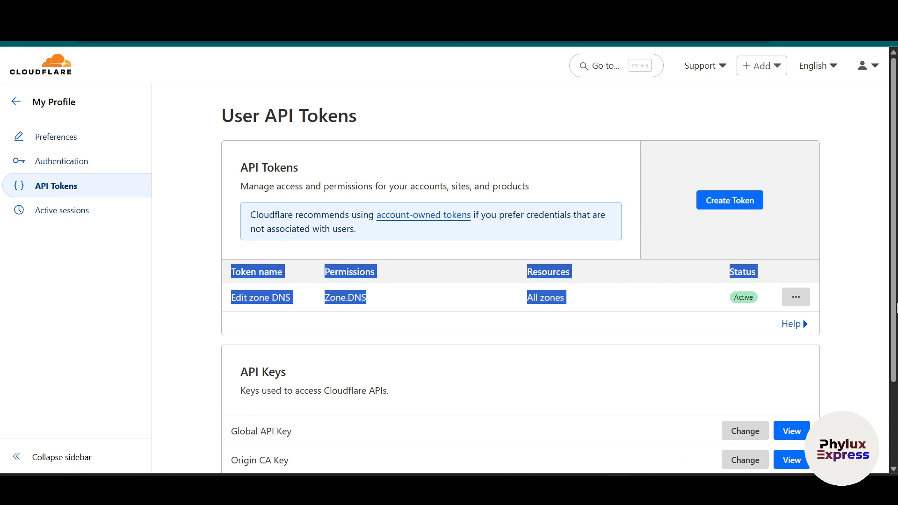
click(867, 236)
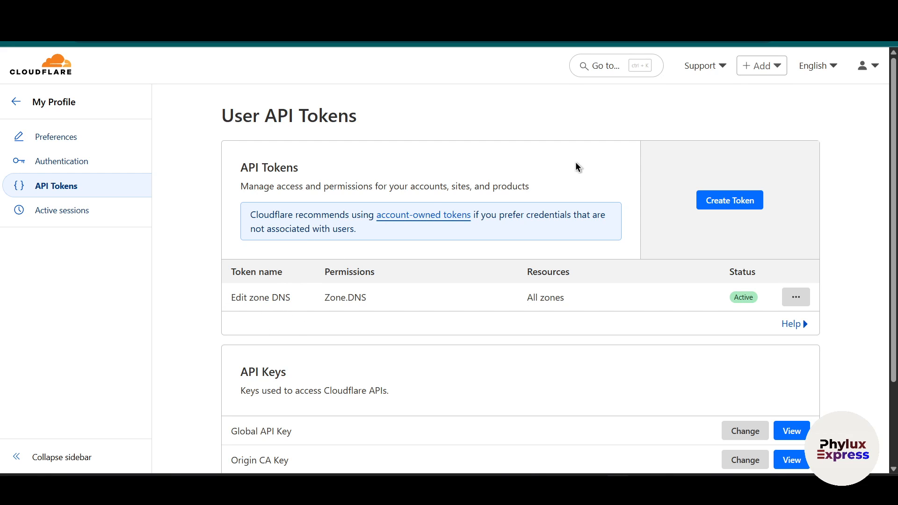
- Start creating a new user API token and review the pre-configured permission templates and the custom token option
click(708, 196)
scroll(704, 250, down, 4)
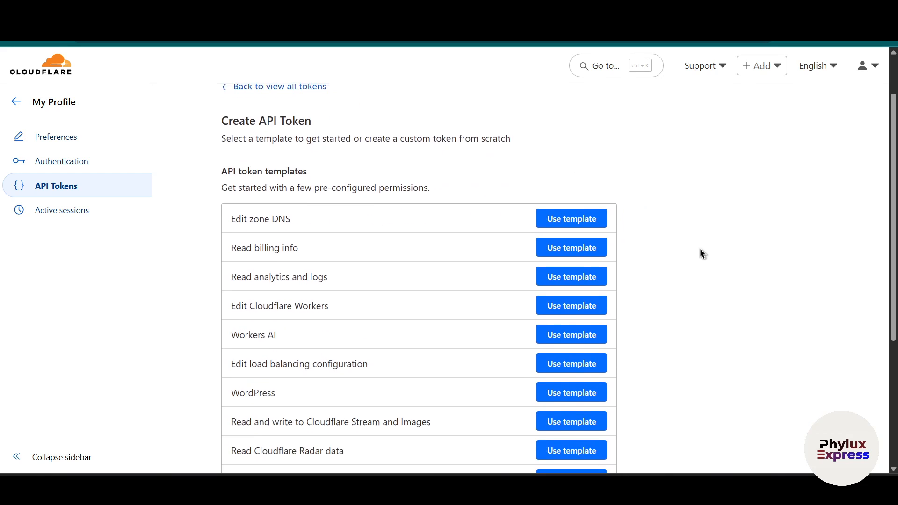
scroll(688, 243, up, 4)
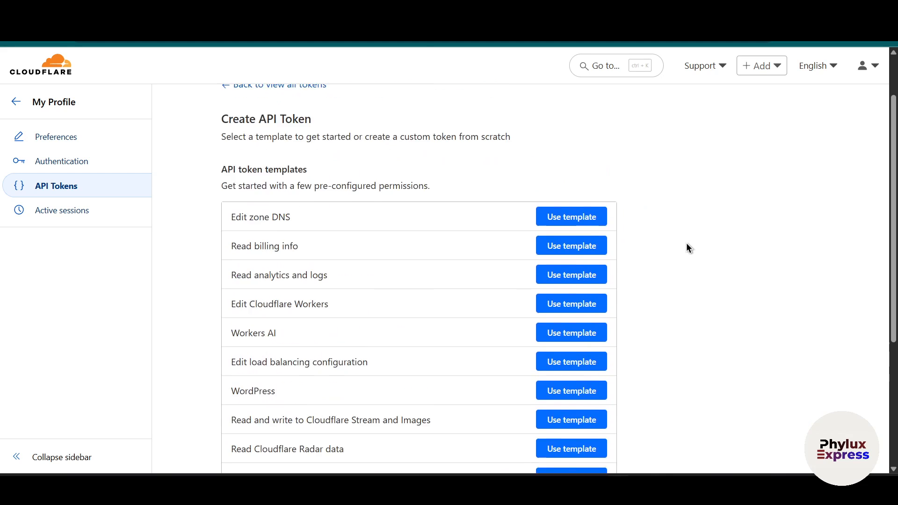
scroll(687, 242, down, 2)
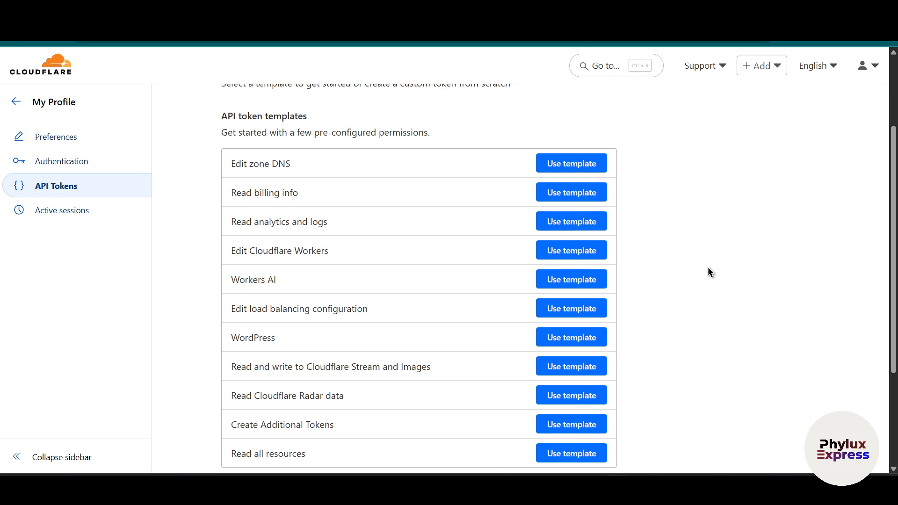
scroll(708, 269, down, 1)
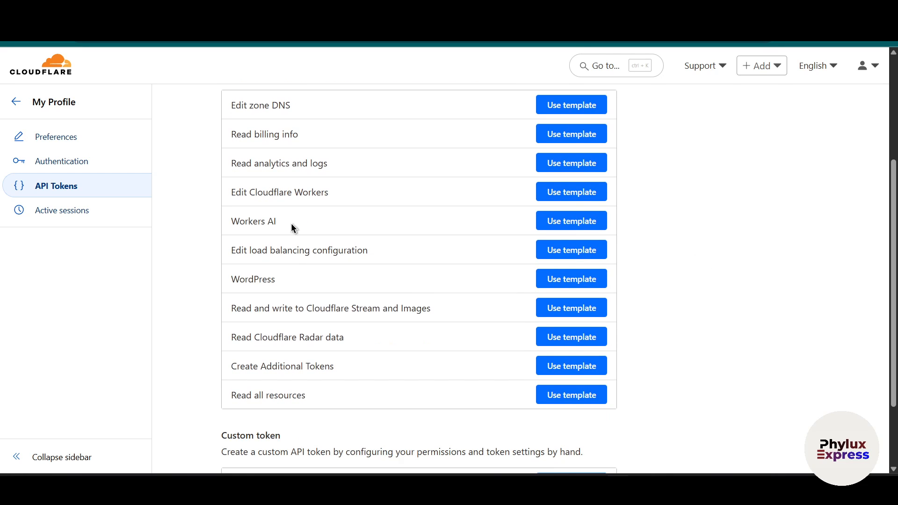
scroll(465, 334, up, 2)
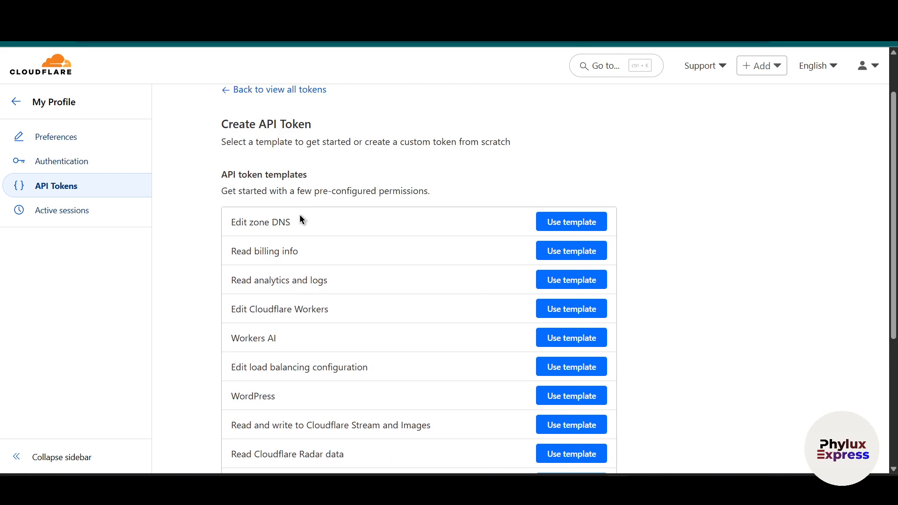
drag(231, 222, 305, 266)
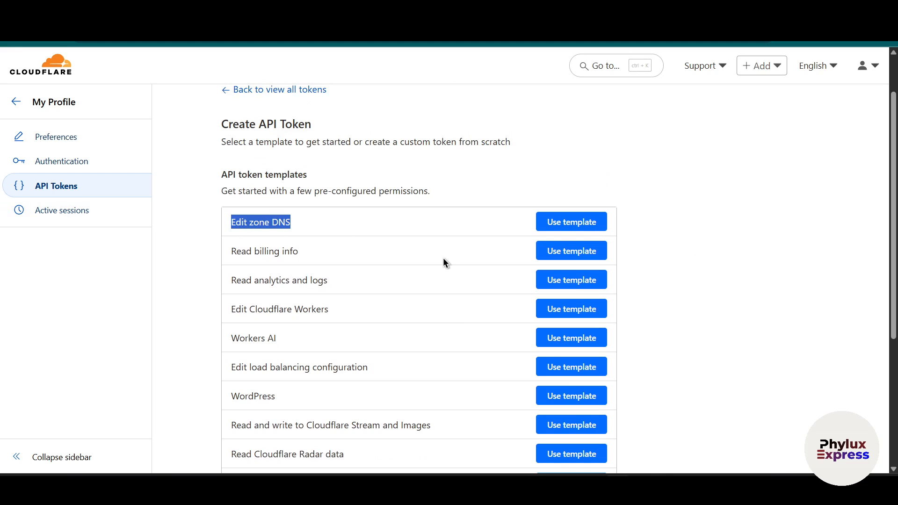
drag(219, 192, 242, 224)
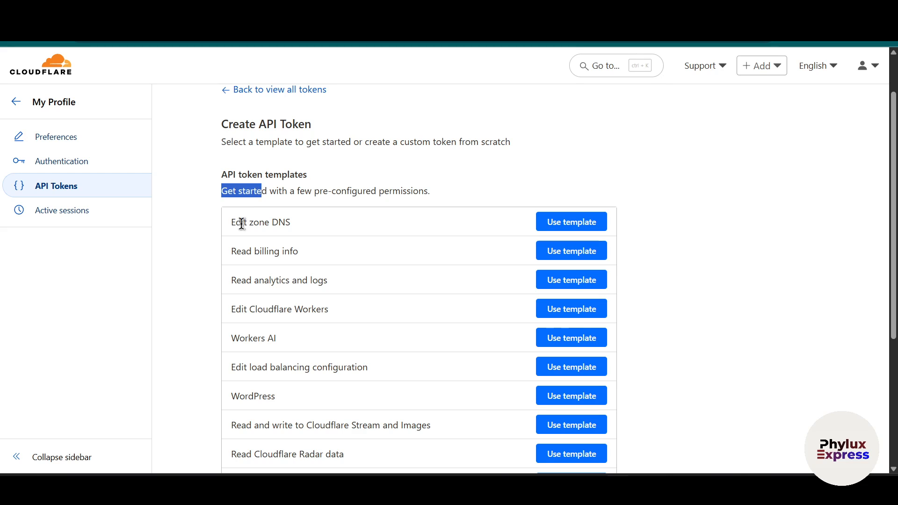
scroll(246, 207, down, 4)
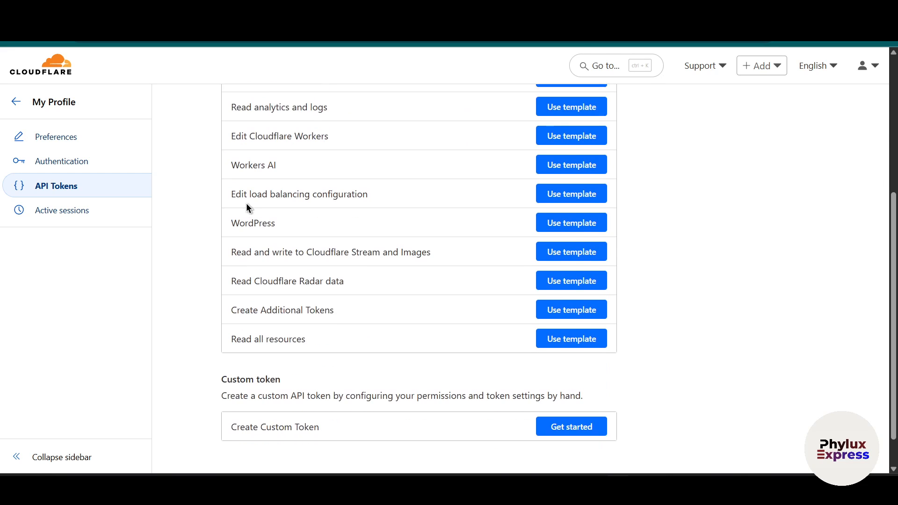
scroll(304, 327, down, 1)
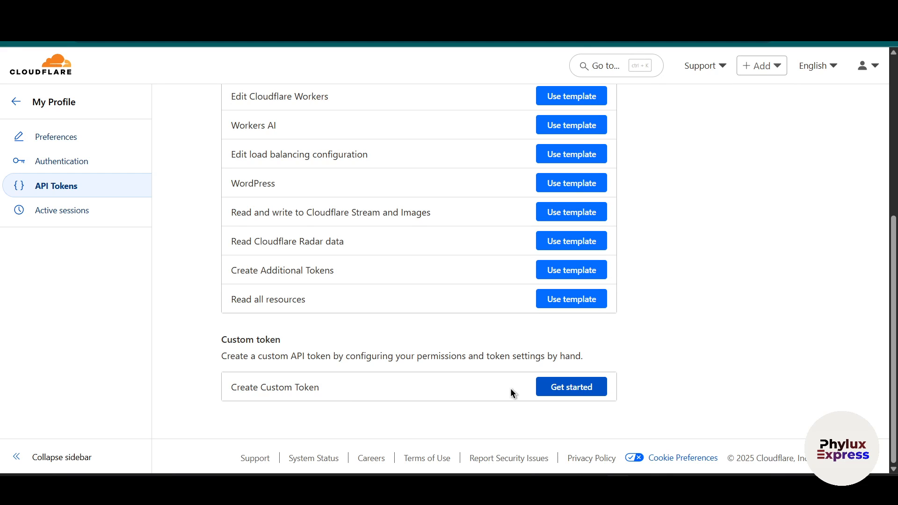
- Start a custom API token named n8n and set its permission scope to Account
click(581, 387)
scroll(627, 369, down, 3)
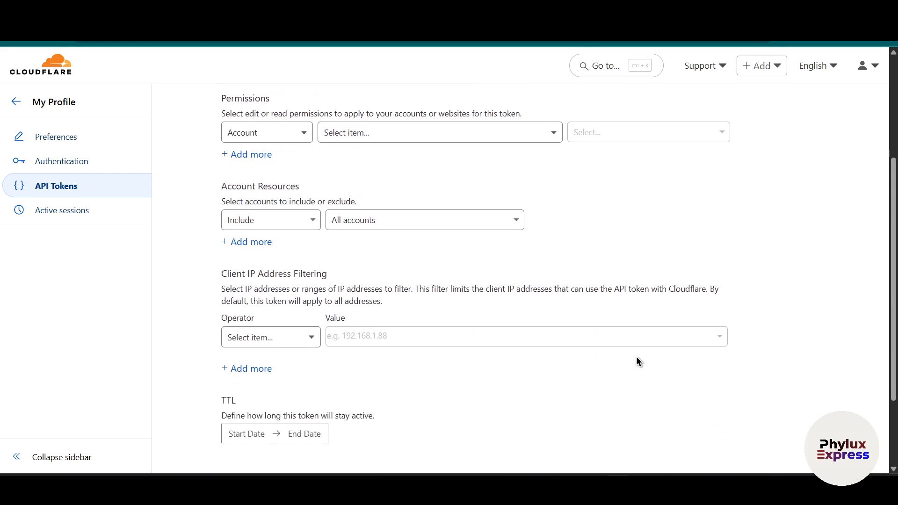
scroll(602, 373, up, 3)
scroll(561, 351, down, 6)
scroll(511, 366, up, 5)
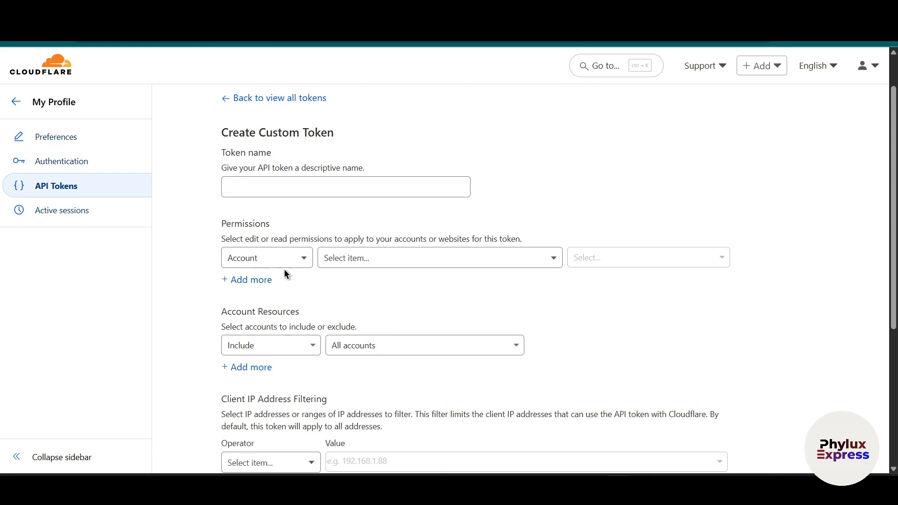
click(283, 185)
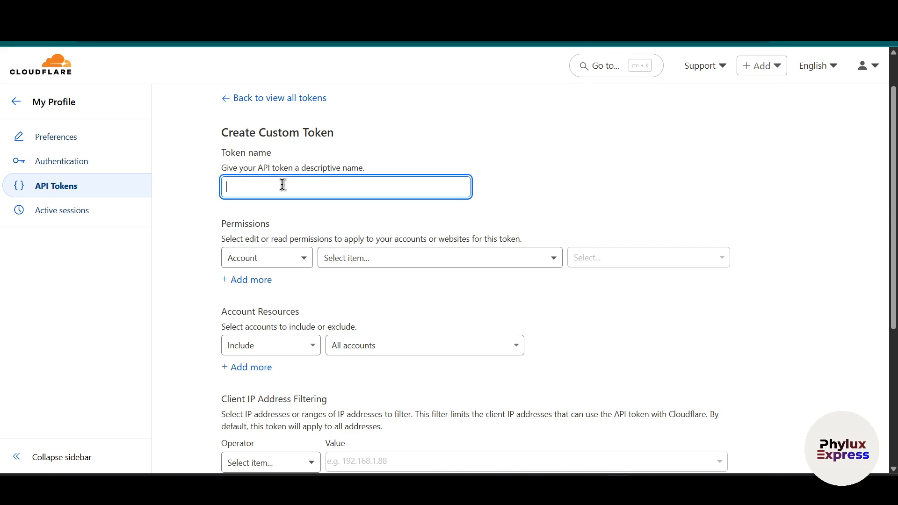
text(n8n)
click(253, 260)
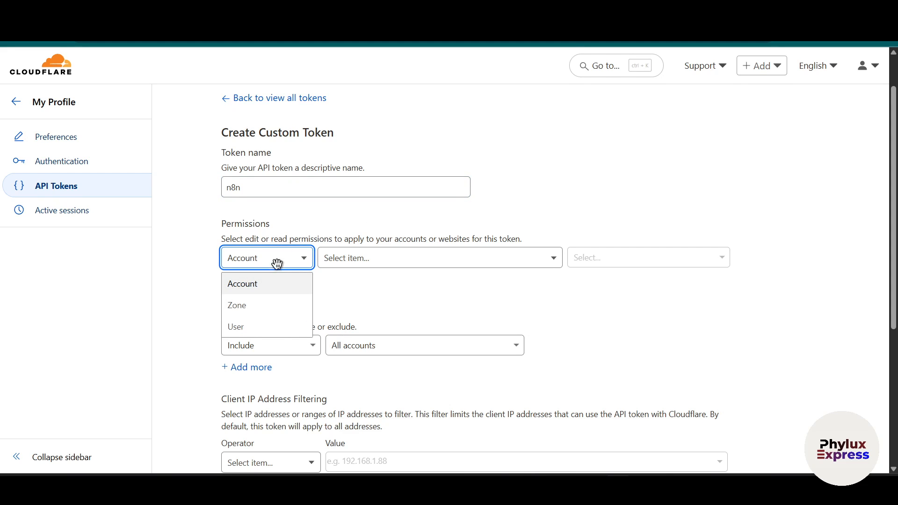
click(275, 283)
- Look through the permission items available for the Account scope without choosing one
click(372, 261)
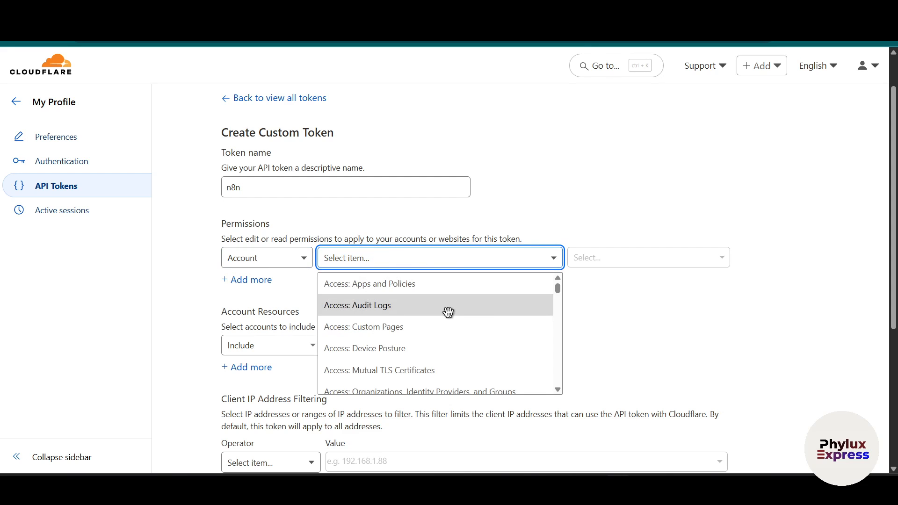
scroll(450, 328, down, 3)
scroll(448, 318, up, 3)
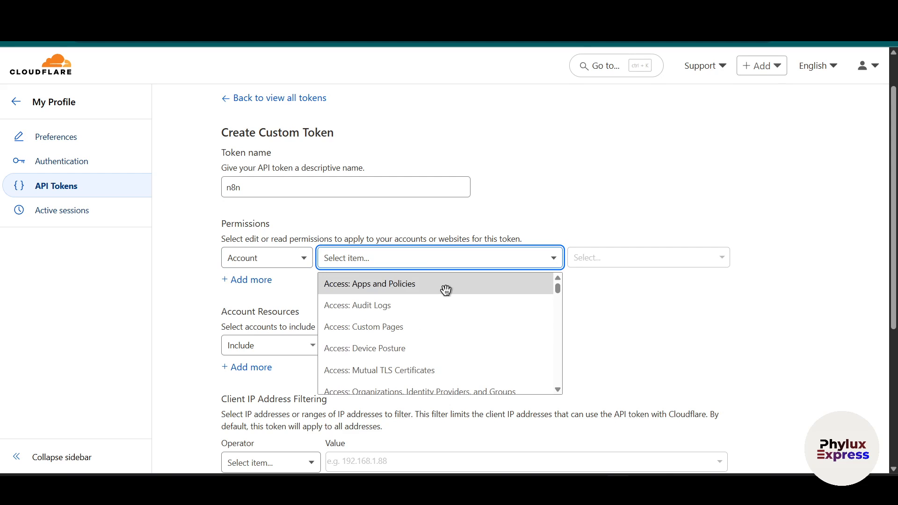
scroll(446, 300, down, 10)
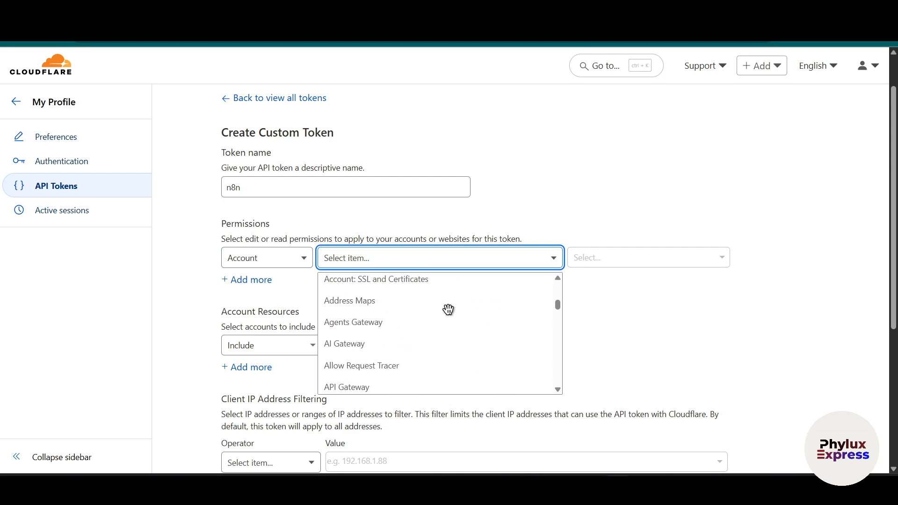
scroll(412, 329, up, 1)
scroll(415, 331, down, 5)
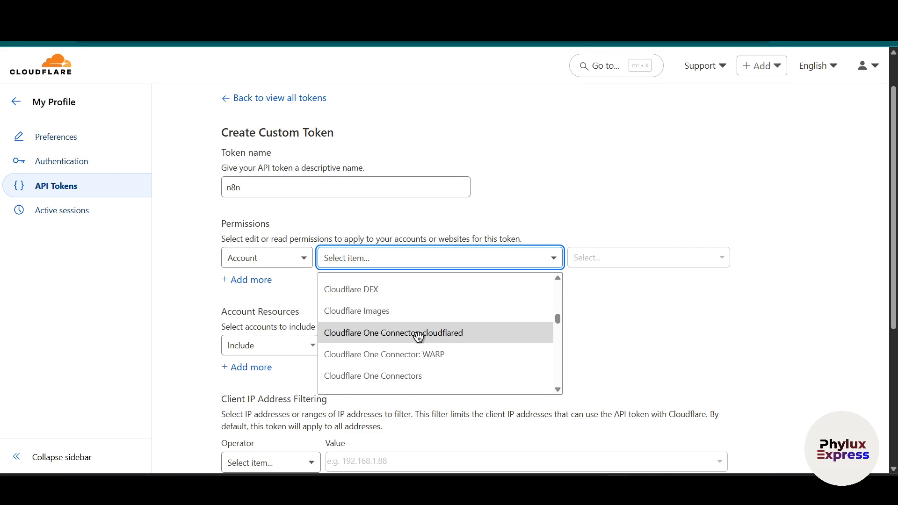
scroll(428, 344, down, 15)
click(635, 259)
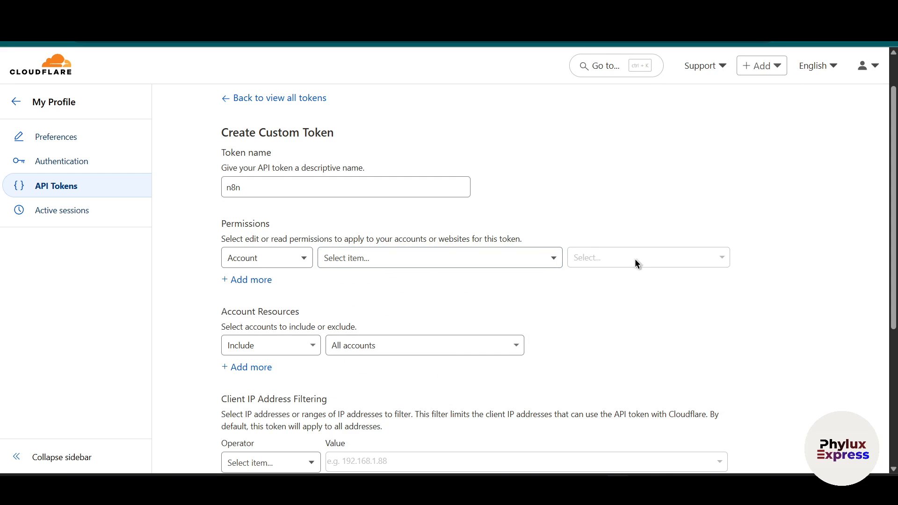
- Review the account resources, client IP filtering and TTL settings of the custom token, and cancel its creation
scroll(493, 339, down, 3)
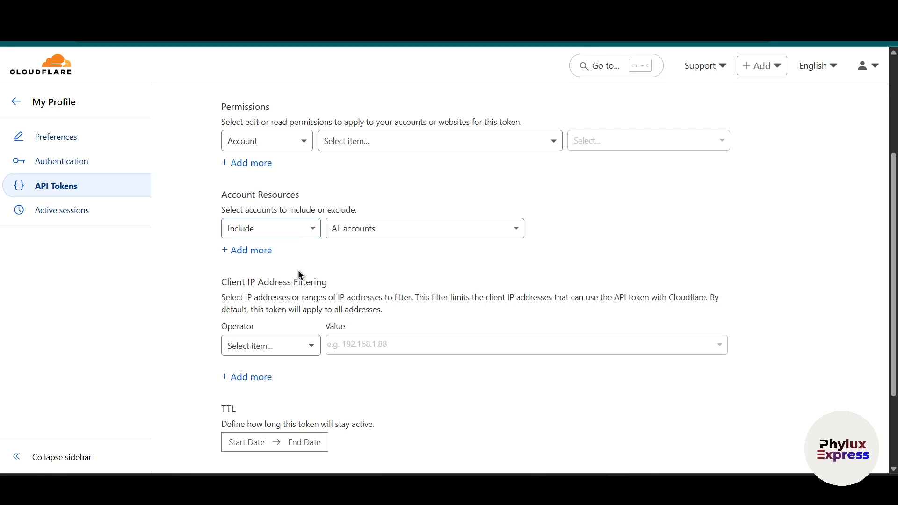
scroll(280, 290, down, 1)
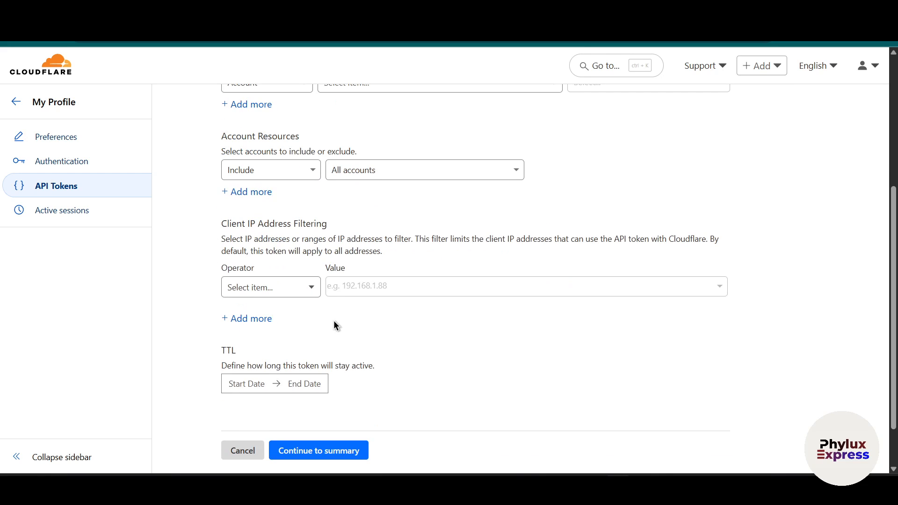
scroll(333, 311, down, 1)
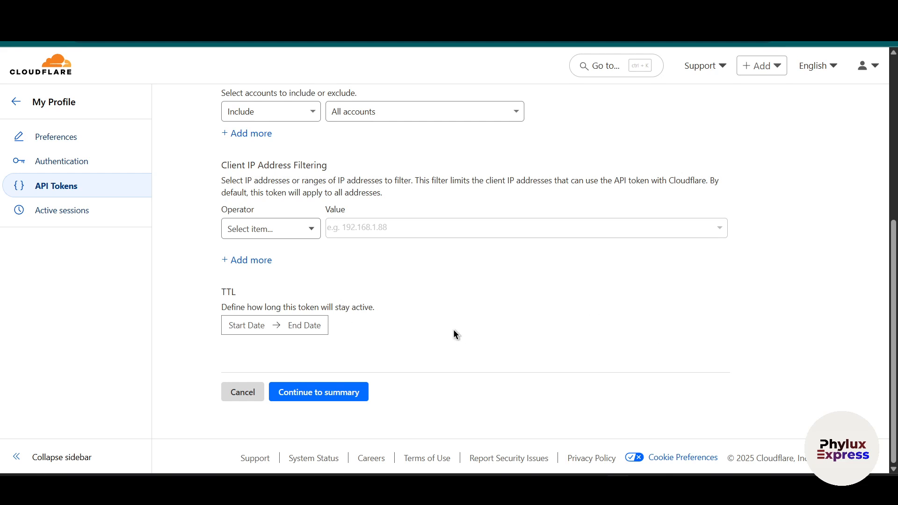
scroll(455, 330, up, 4)
scroll(491, 262, down, 3)
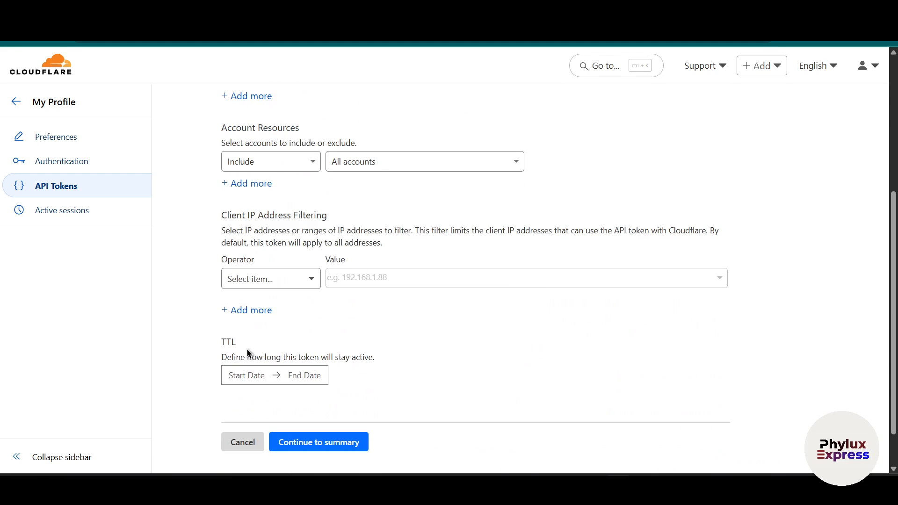
click(248, 442)
click(537, 288)
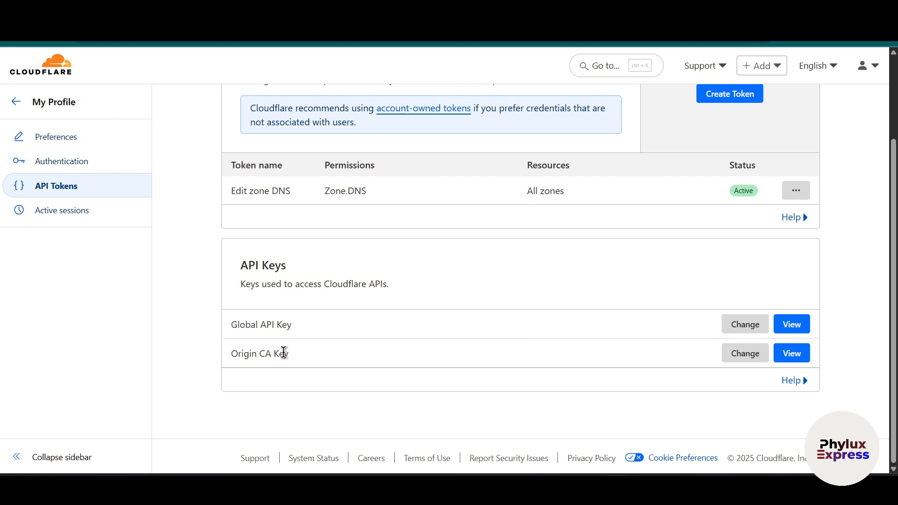
- Start creating a new API token based on the Edit zone DNS template
scroll(634, 329, up, 3)
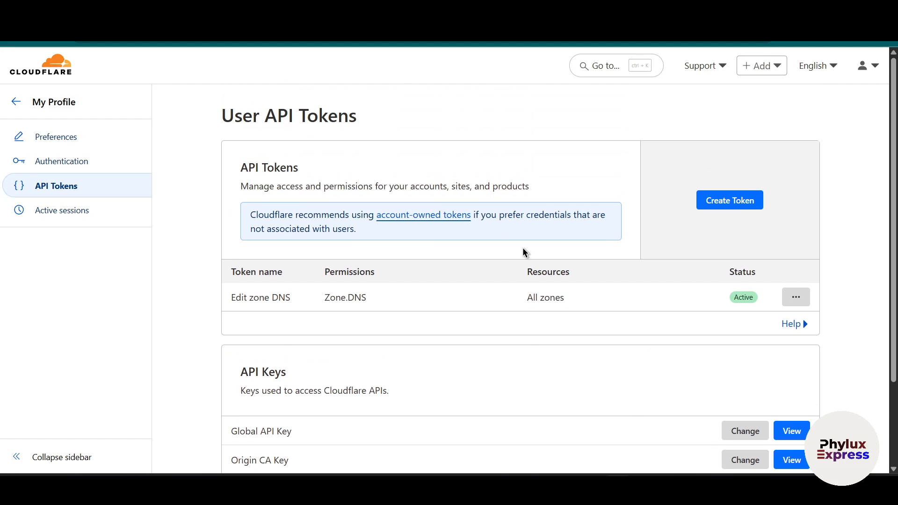
click(723, 200)
scroll(362, 331, down, 5)
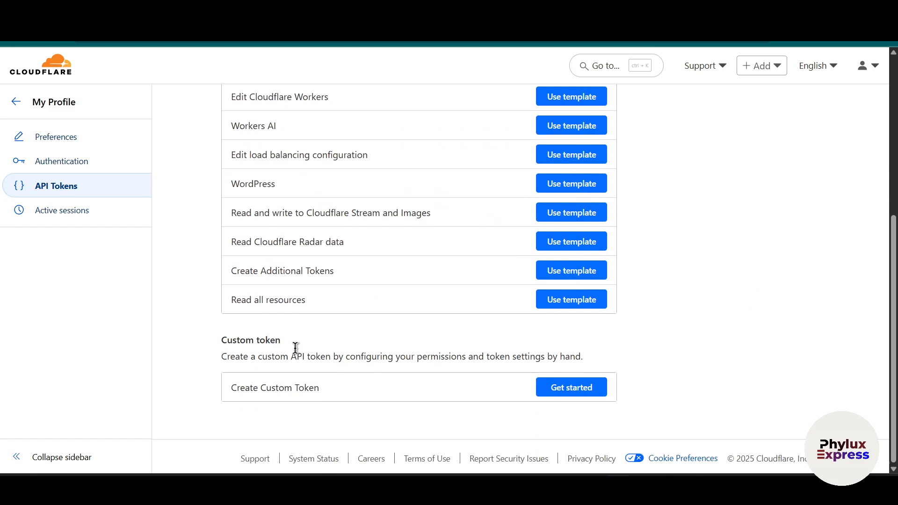
scroll(557, 255, up, 3)
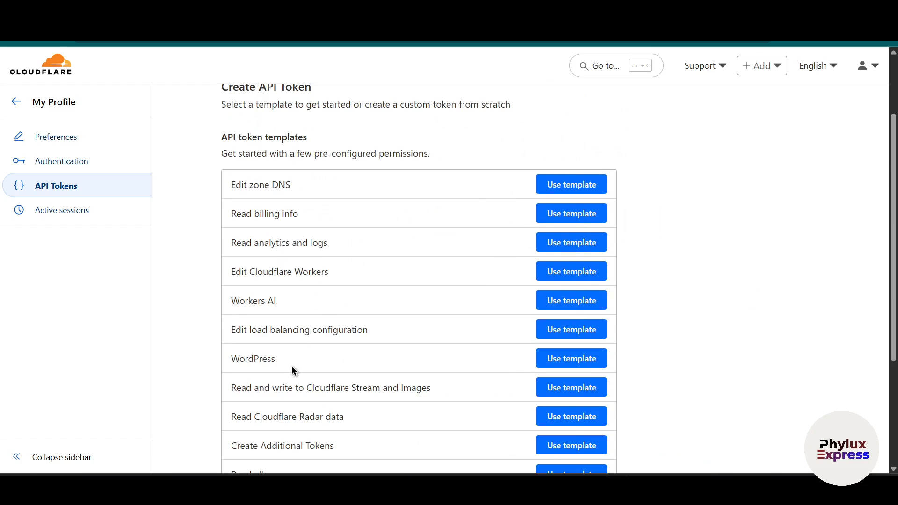
scroll(360, 388, down, 3)
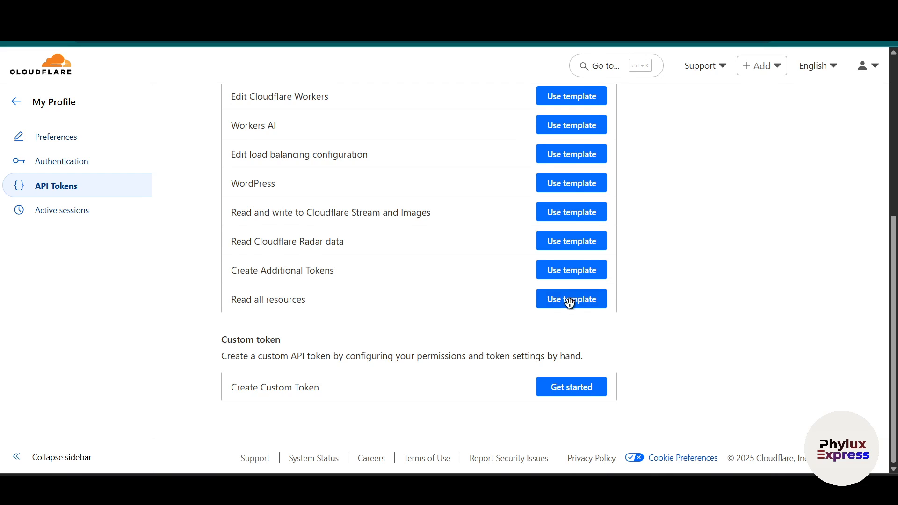
scroll(421, 327, up, 1)
scroll(272, 263, up, 1)
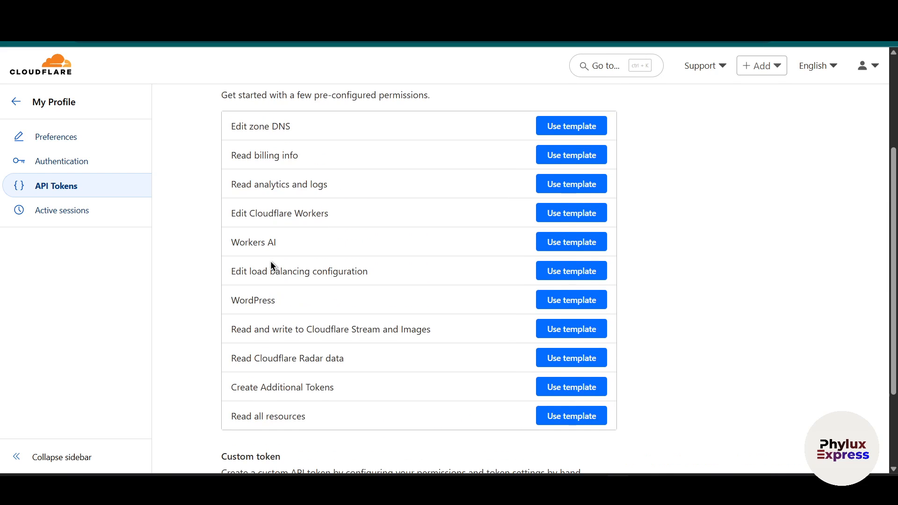
scroll(248, 286, up, 1)
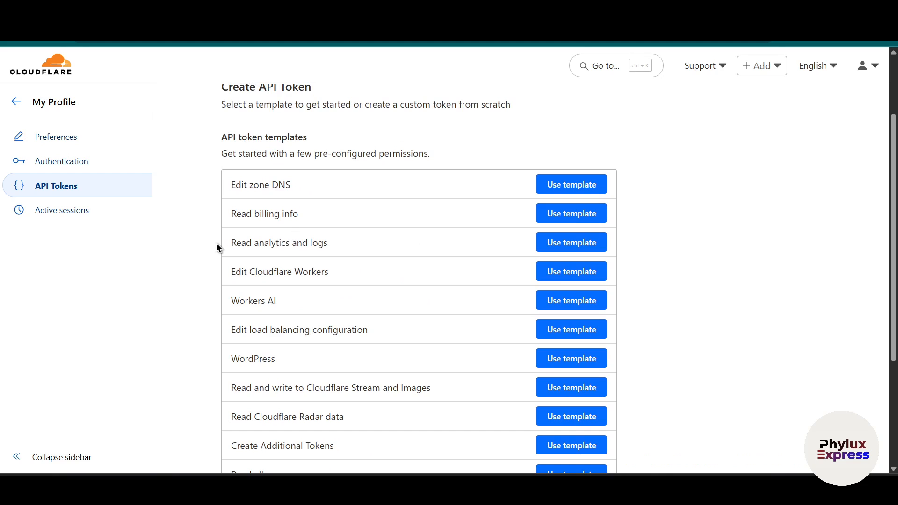
drag(216, 243, 531, 209)
click(567, 185)
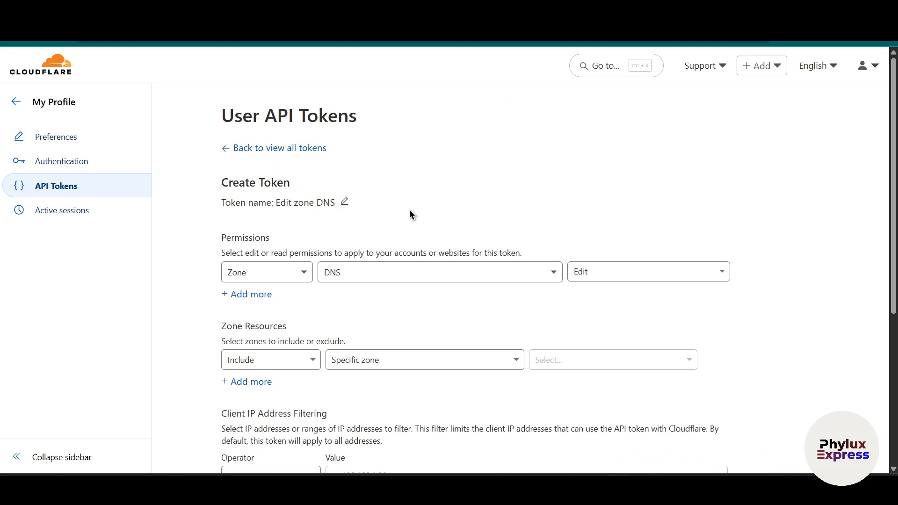
- Try the Account scope for the token permission and restore the permission to Zone, DNS, Edit
click(271, 272)
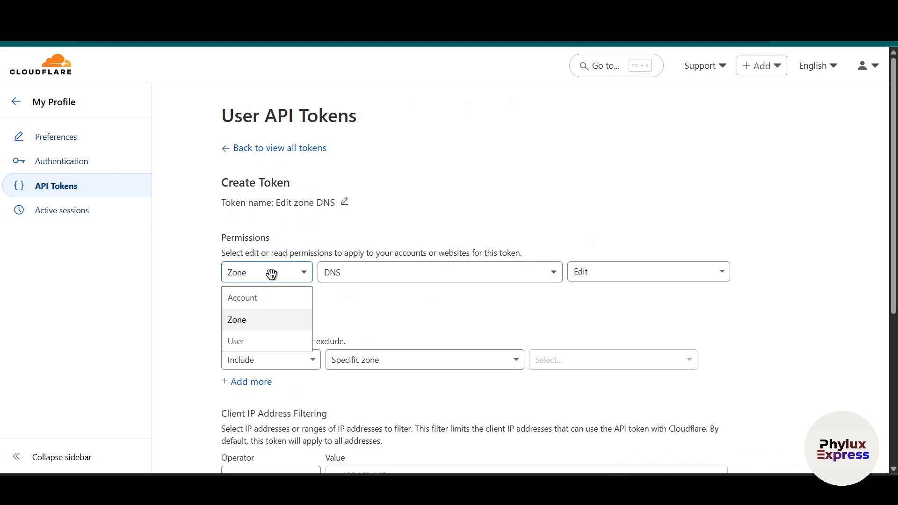
click(247, 322)
click(403, 278)
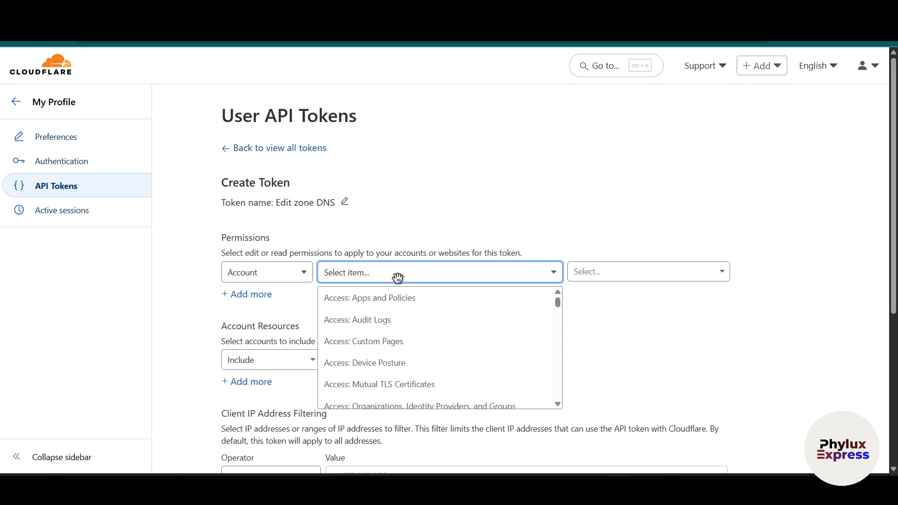
click(280, 276)
click(277, 321)
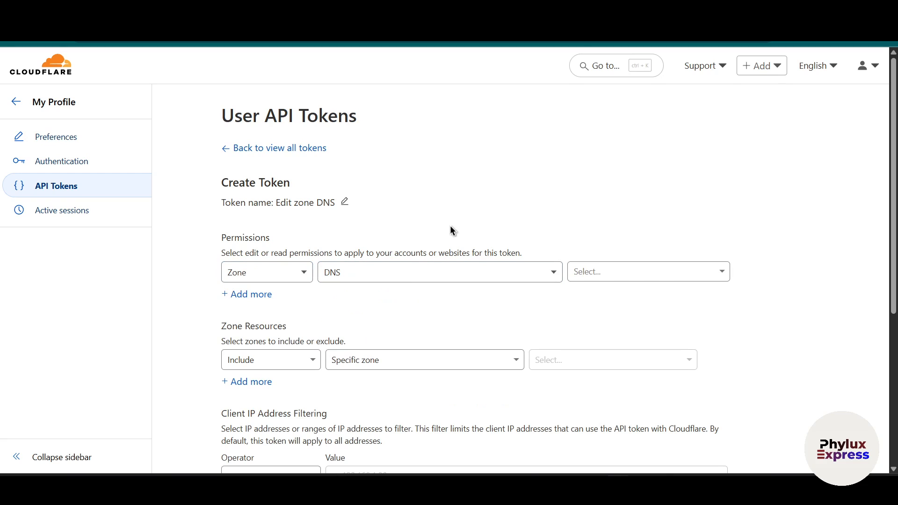
click(590, 277)
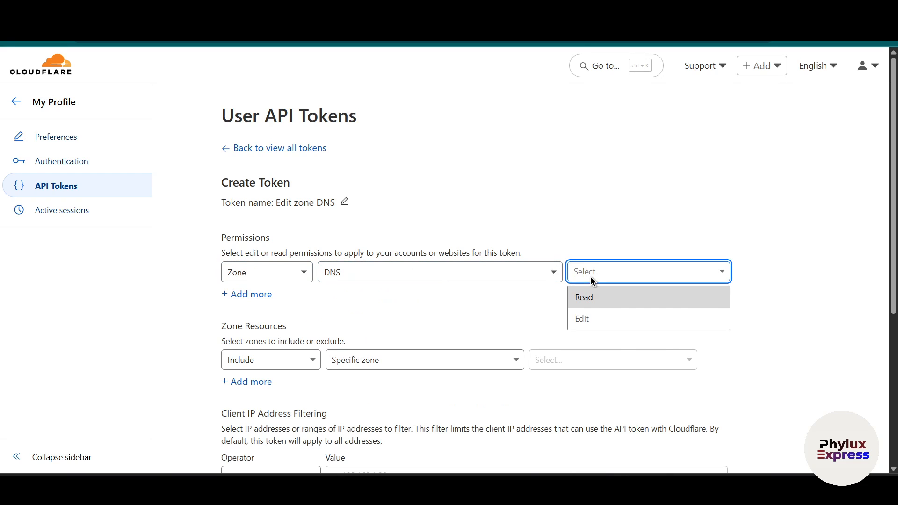
click(601, 319)
- Set the token's zone resources to include All zones
scroll(281, 335, down, 1)
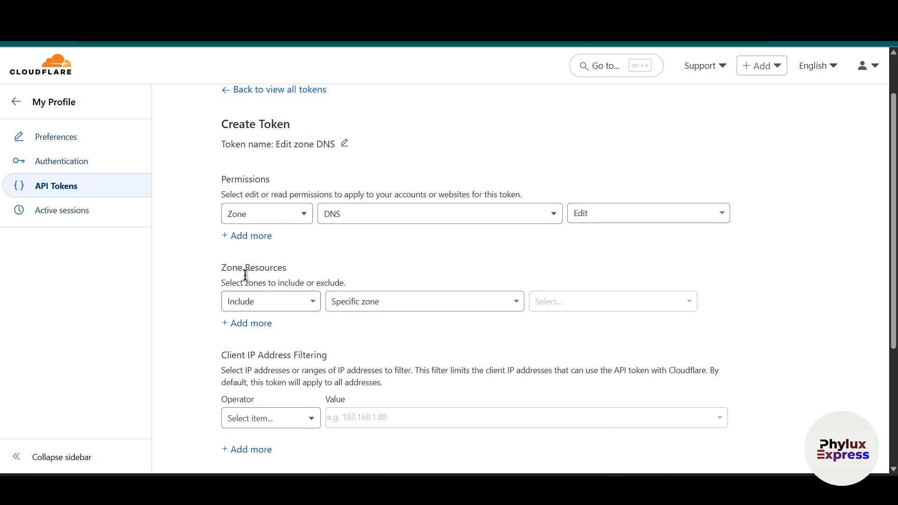
drag(228, 268, 286, 268)
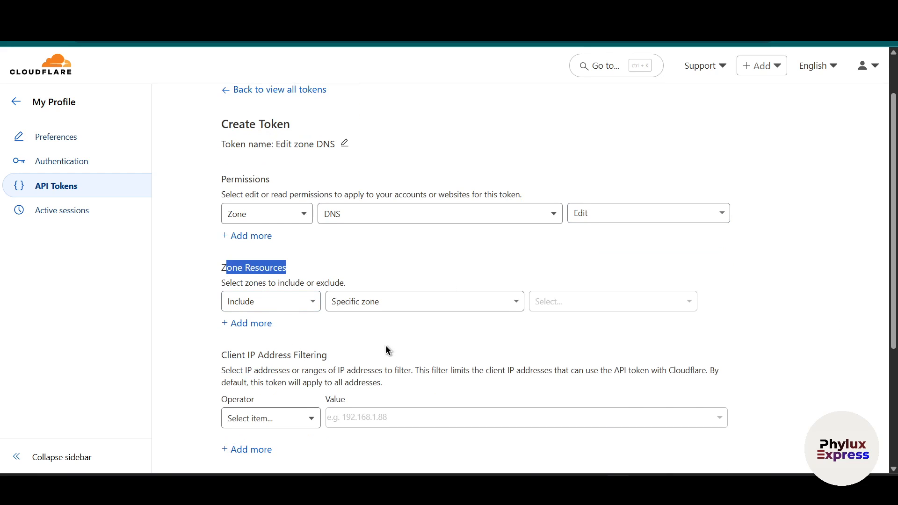
click(280, 299)
click(277, 324)
click(418, 299)
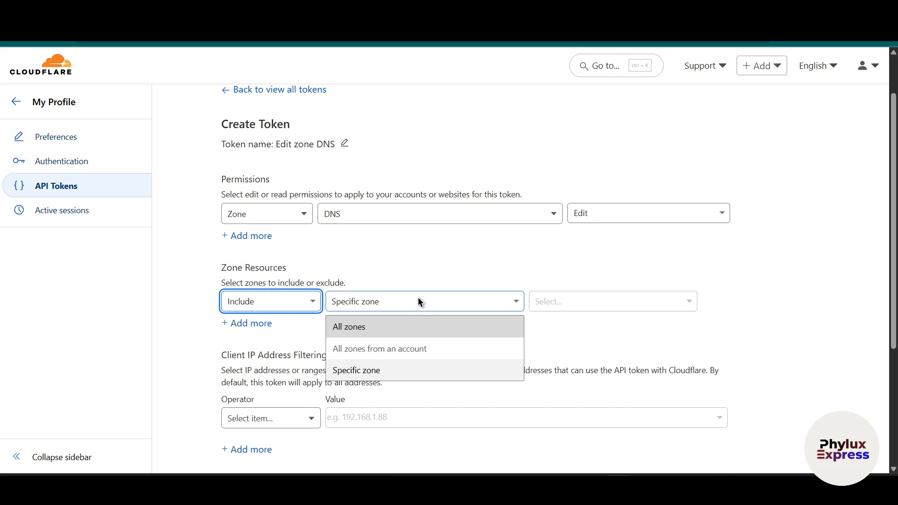
click(405, 328)
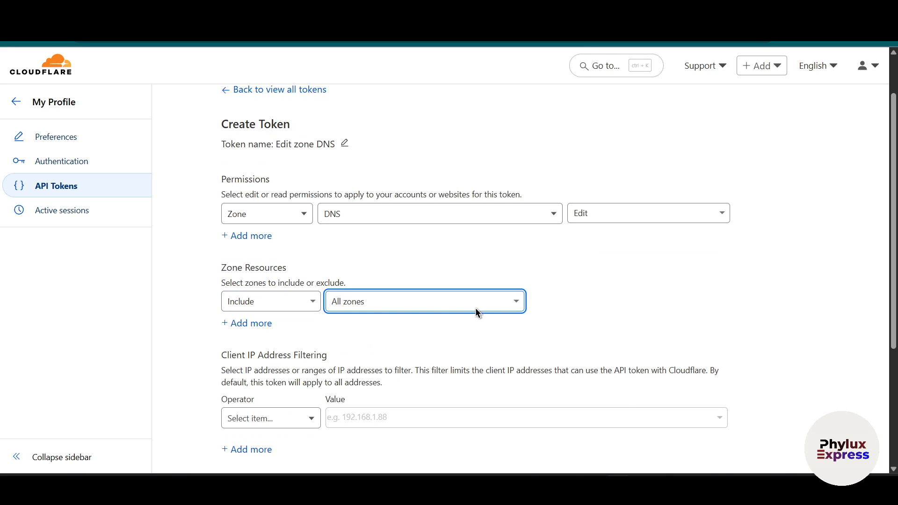
- Add another zone resource row and remove it again
scroll(405, 313, down, 3)
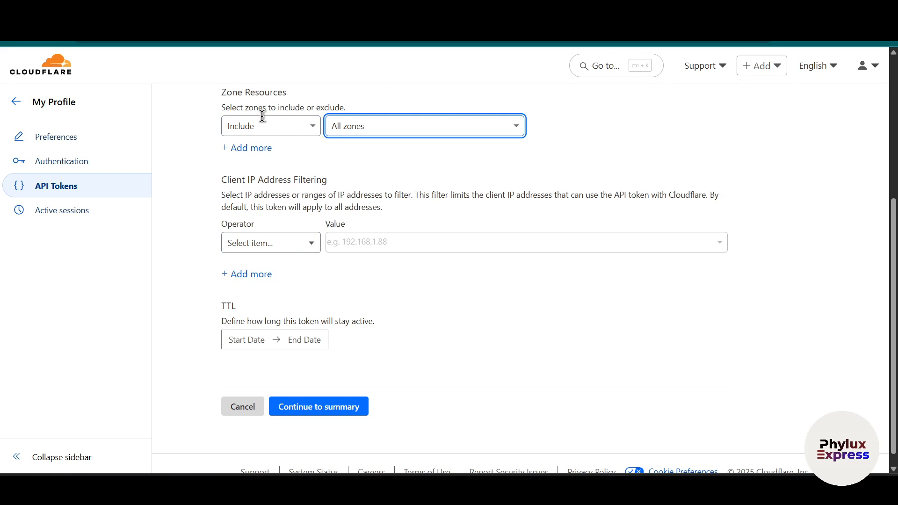
click(253, 147)
click(724, 149)
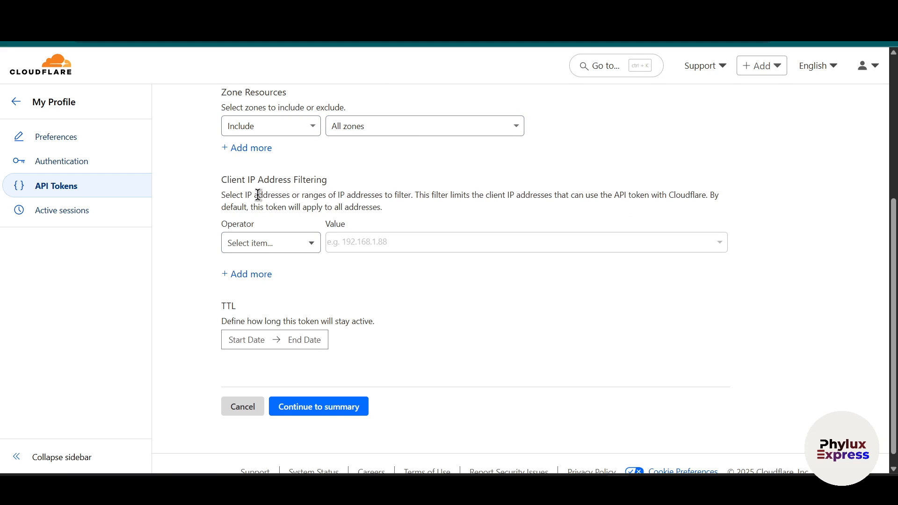
- Set the client IP address filtering operator to Is in and check its value field, leaving it empty
scroll(276, 213, up, 2)
scroll(258, 329, down, 1)
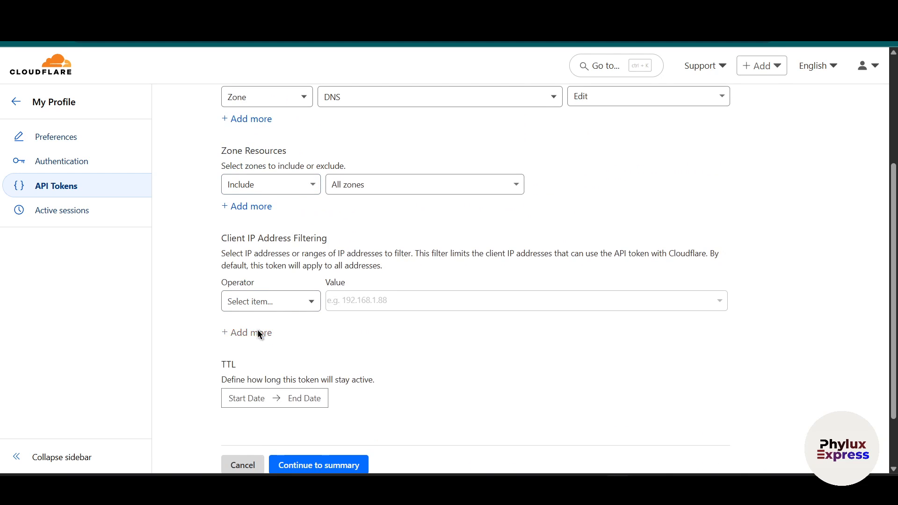
click(287, 302)
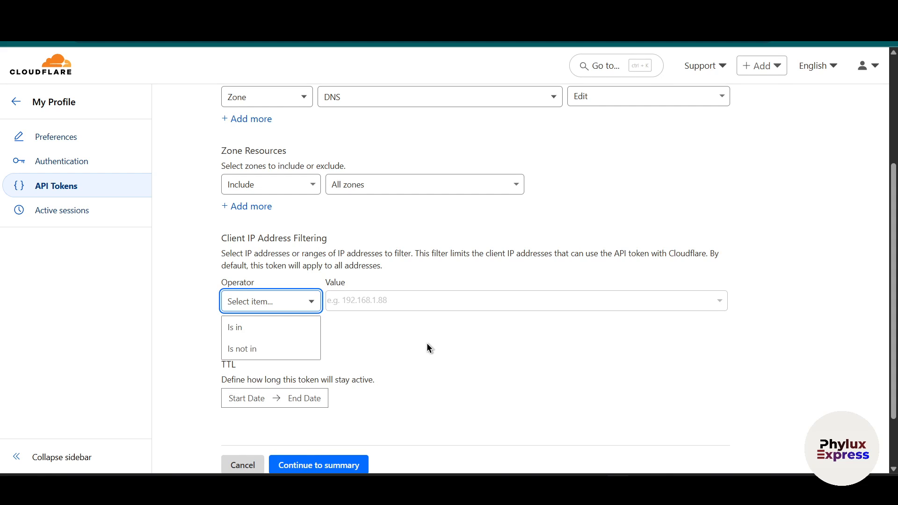
click(268, 332)
click(383, 300)
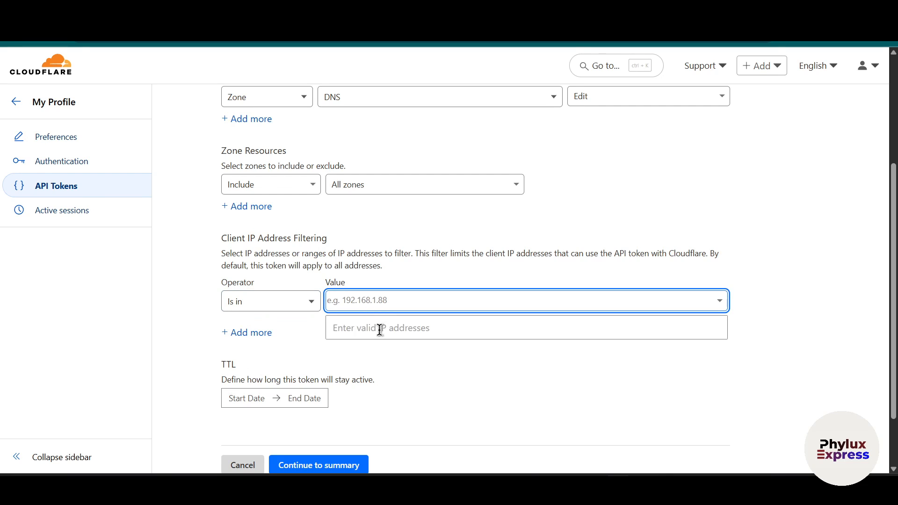
click(422, 363)
click(402, 305)
click(289, 328)
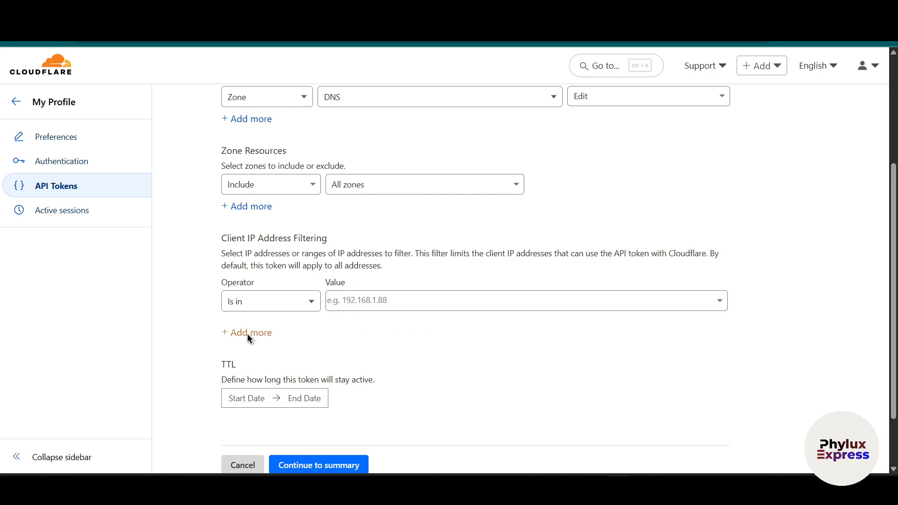
- Check the operator choices for client IP address filtering and keep Is in selected
scroll(248, 337, down, 2)
click(255, 243)
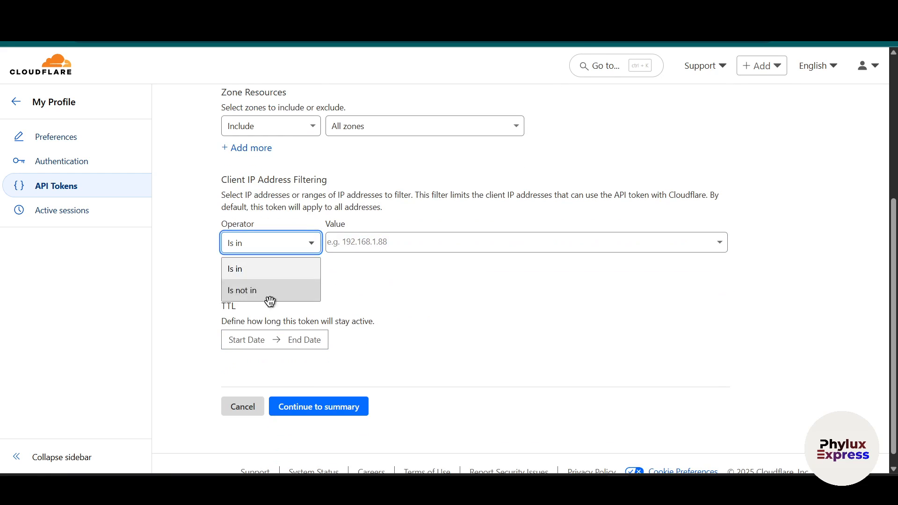
click(265, 268)
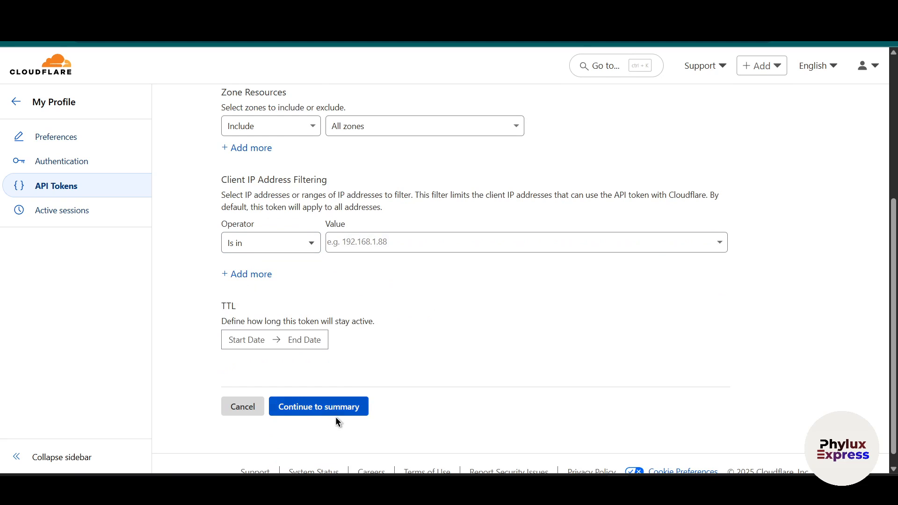
- Set the token's TTL to start on Jun 27, 2025 and end on Jul 24, 2025
drag(208, 324, 394, 321)
scroll(394, 365, down, 1)
click(245, 326)
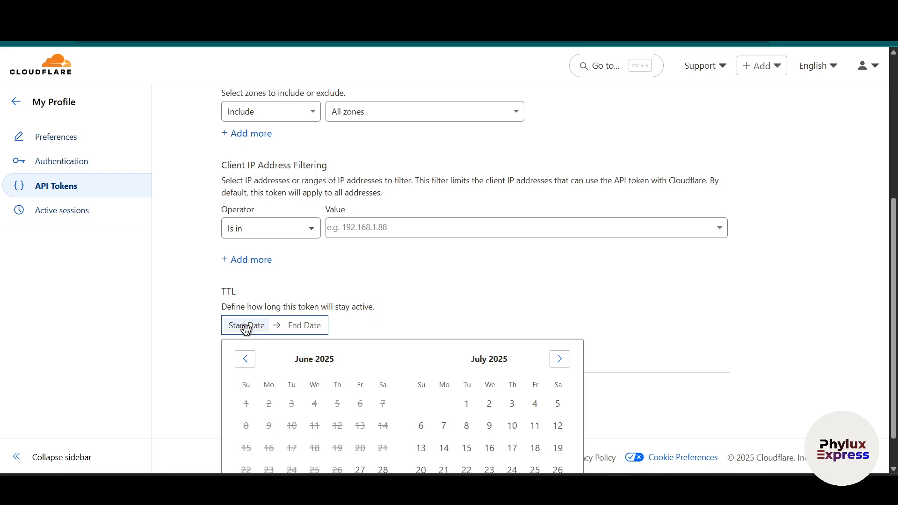
scroll(407, 402, down, 1)
click(467, 404)
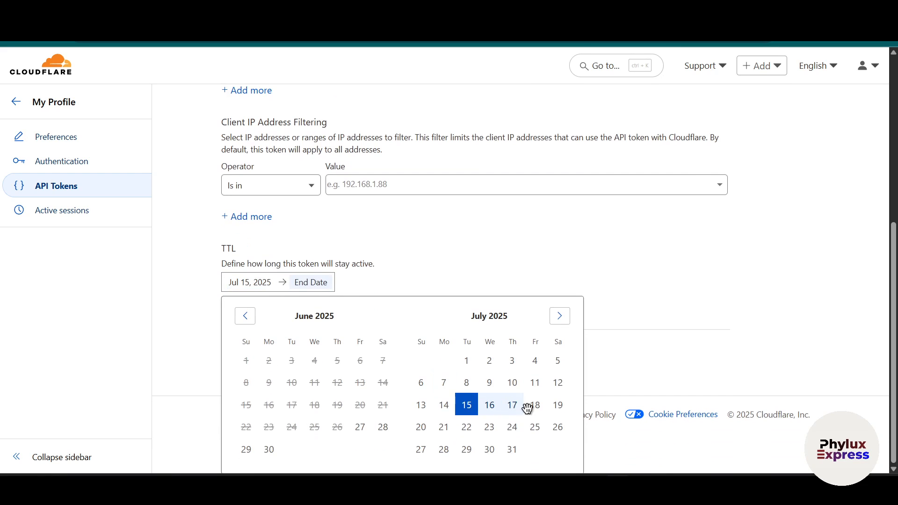
click(470, 404)
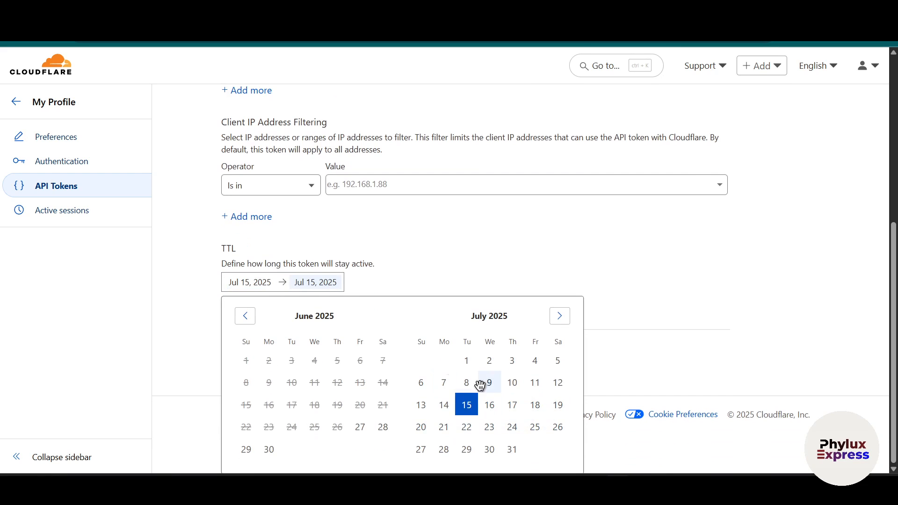
click(360, 426)
click(512, 426)
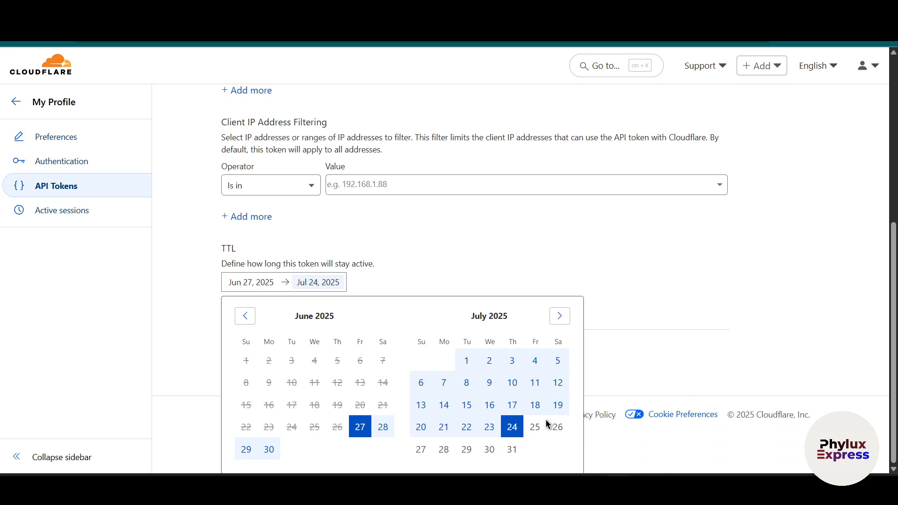
click(615, 260)
- Try to continue to the token summary, and switch the IP filter operator to Is not in and back to Is in
click(328, 398)
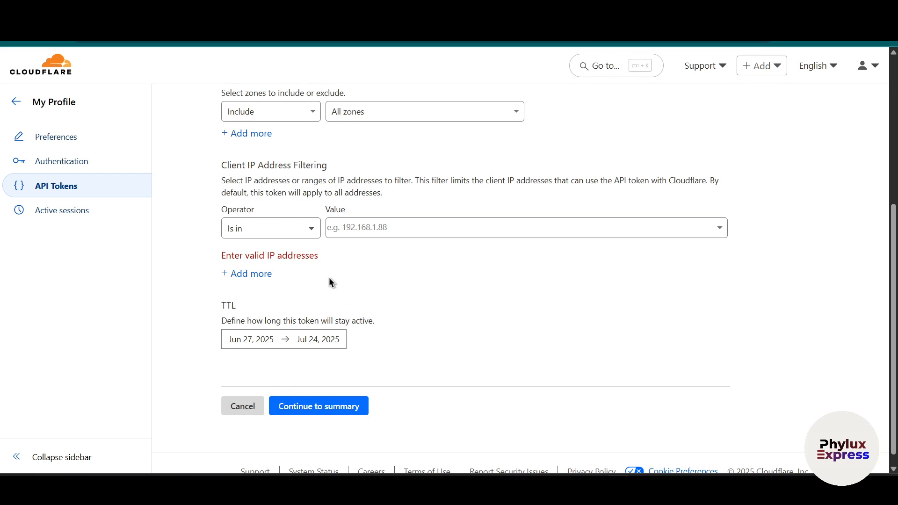
click(263, 231)
click(257, 277)
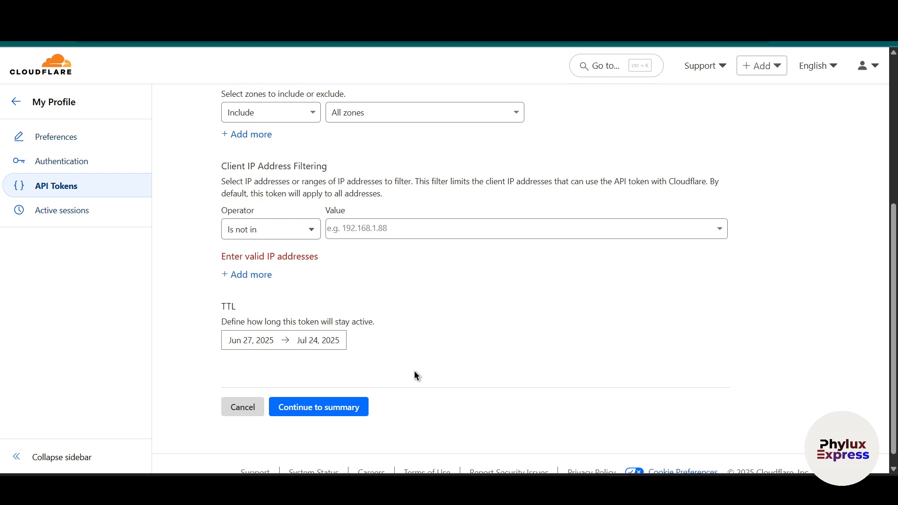
scroll(415, 374, up, 1)
click(267, 287)
click(248, 313)
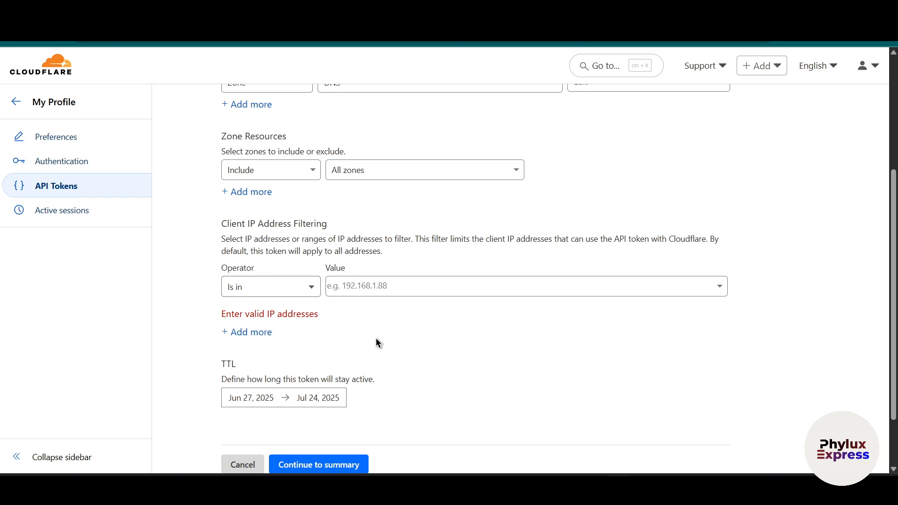
- Clear the client IP filter operator, try Is not in instead, and check the empty value field
click(263, 333)
click(715, 291)
click(719, 288)
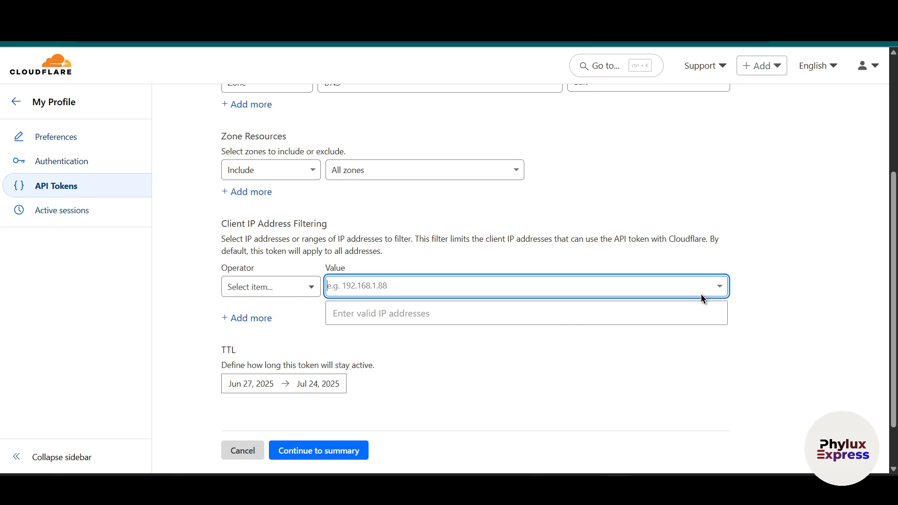
click(281, 293)
click(251, 330)
click(421, 290)
click(417, 290)
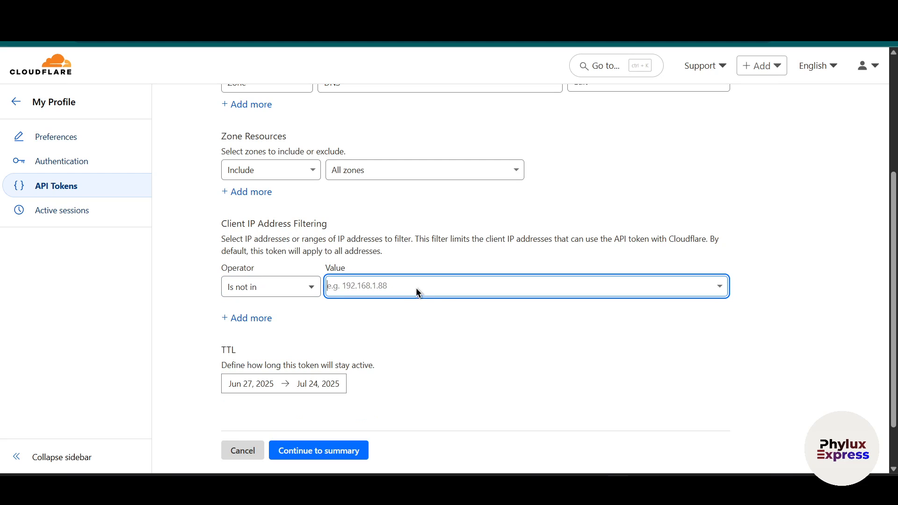
click(446, 286)
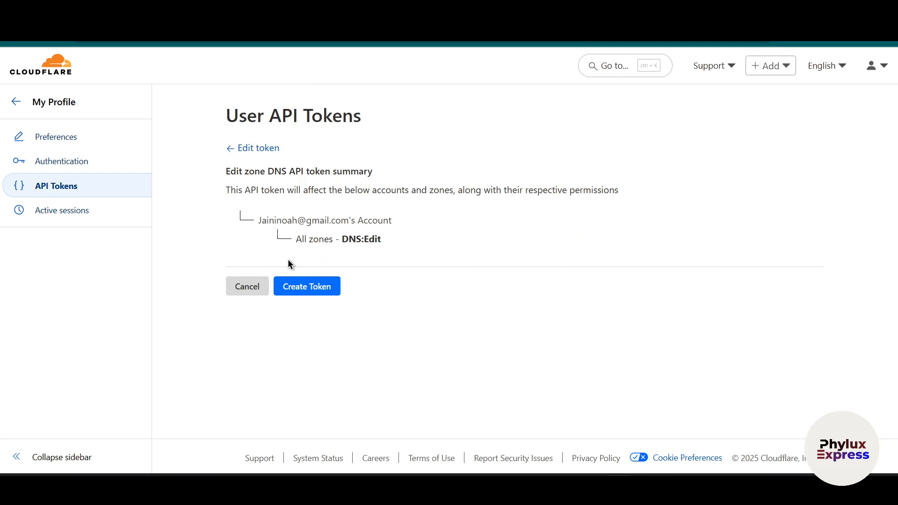
- Create the Edit zone DNS API token from its summary and copy the generated token
click(305, 287)
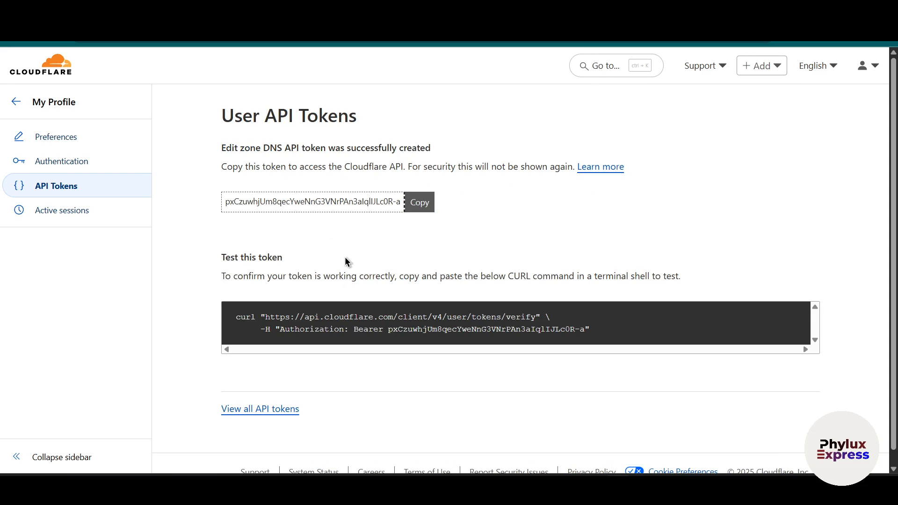
click(411, 207)
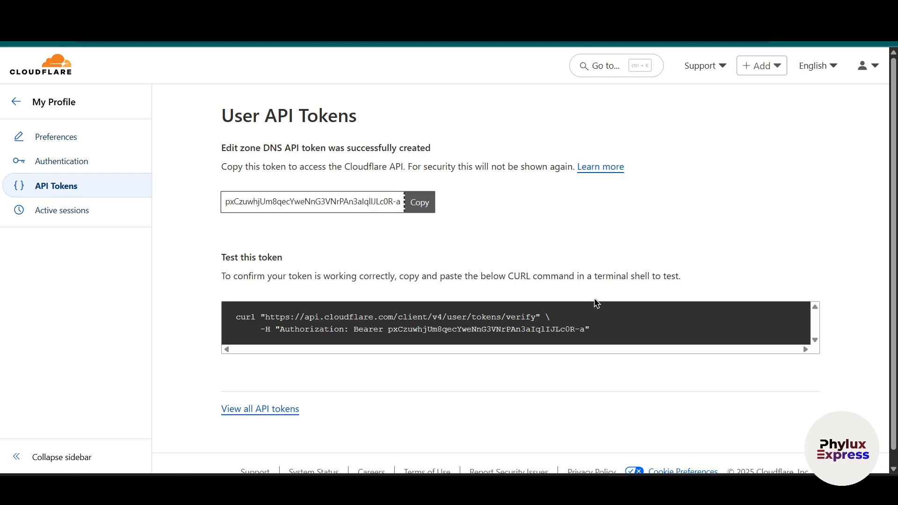
- Select the curl command for testing the token and copy it
drag(626, 335, 547, 305)
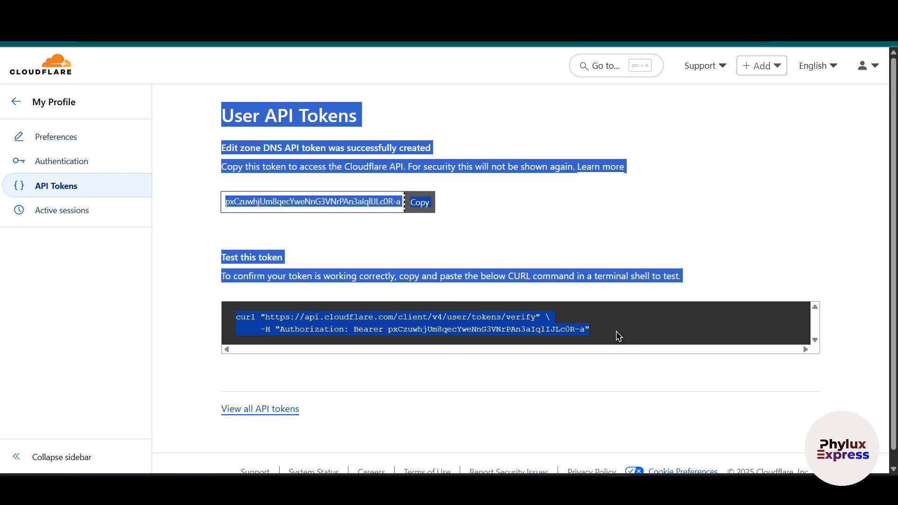
drag(618, 336, 236, 301)
right_click(264, 301)
click(293, 323)
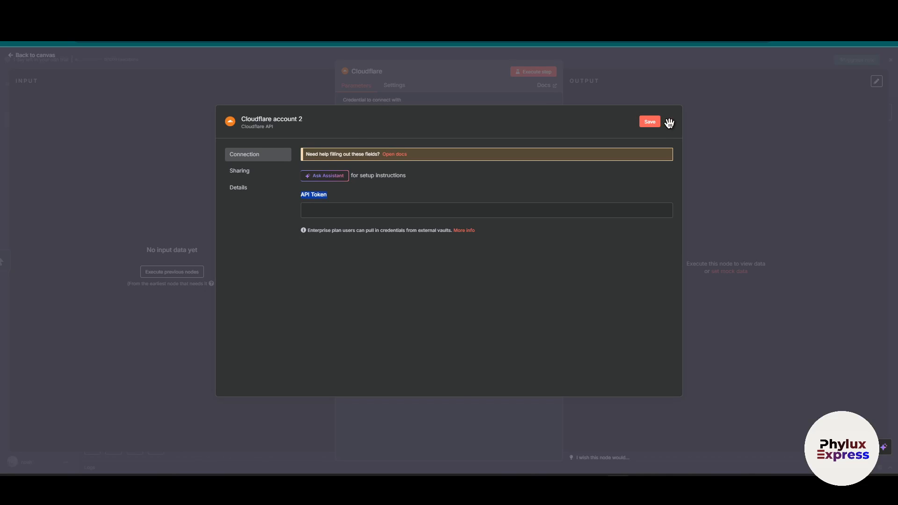
- Close the empty Cloudflare credential form in n8n and copy the generated API token again from the Cloudflare page
click(670, 121)
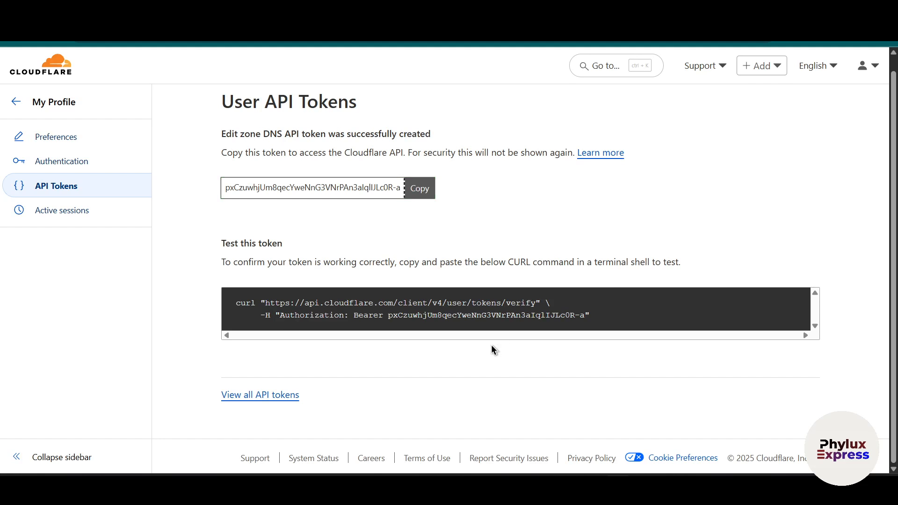
drag(235, 304, 592, 318)
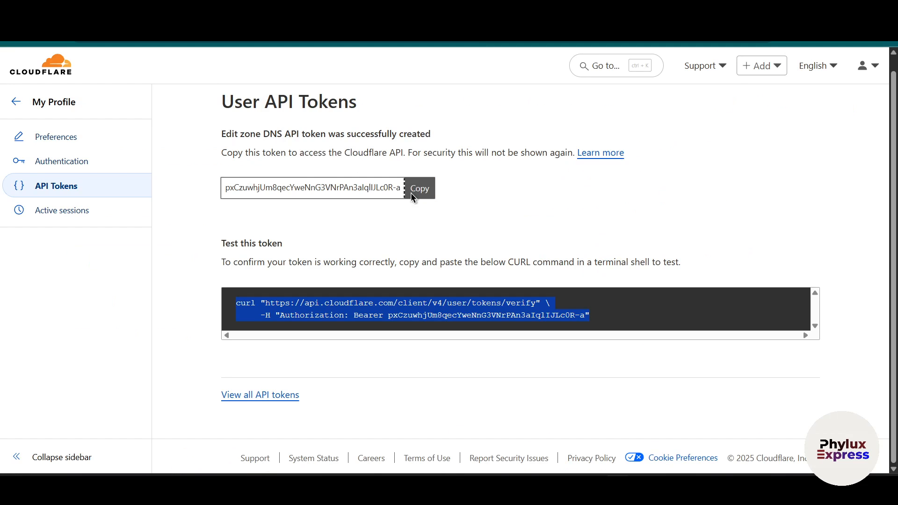
click(411, 192)
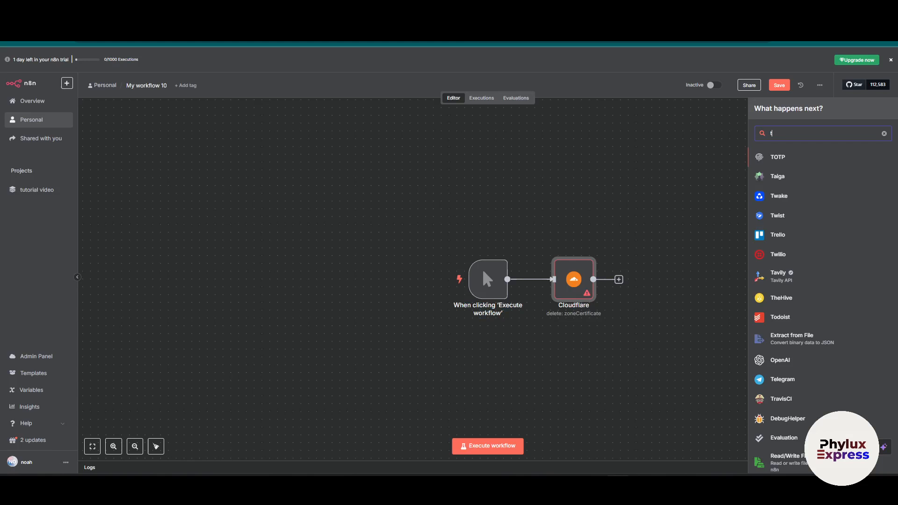
- In n8n, create a new credential for the Cloudflare node, paste the API token into it, save it and close the form
double_click(579, 275)
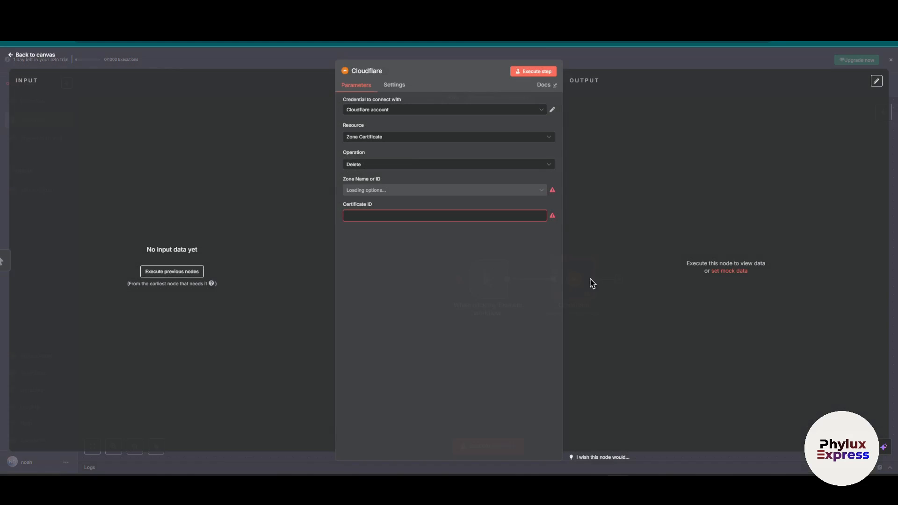
click(439, 110)
click(395, 150)
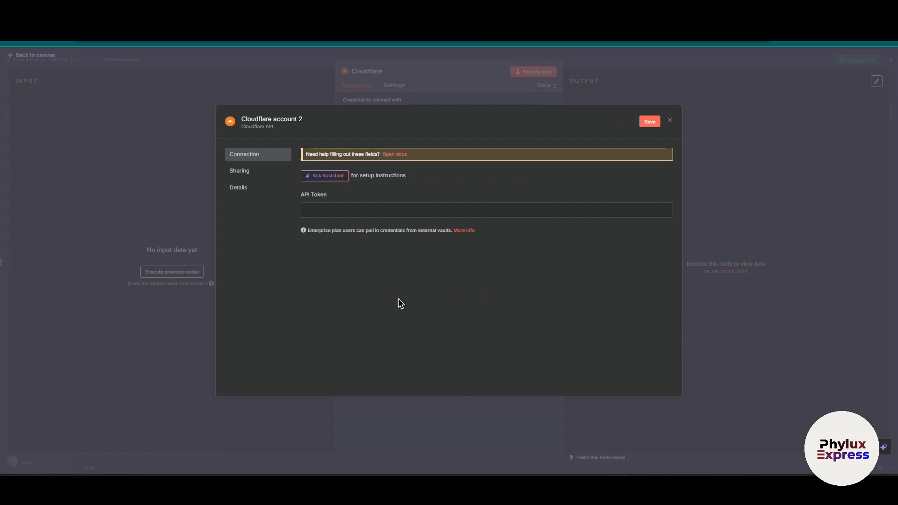
click(373, 215)
key(ctrl+v)
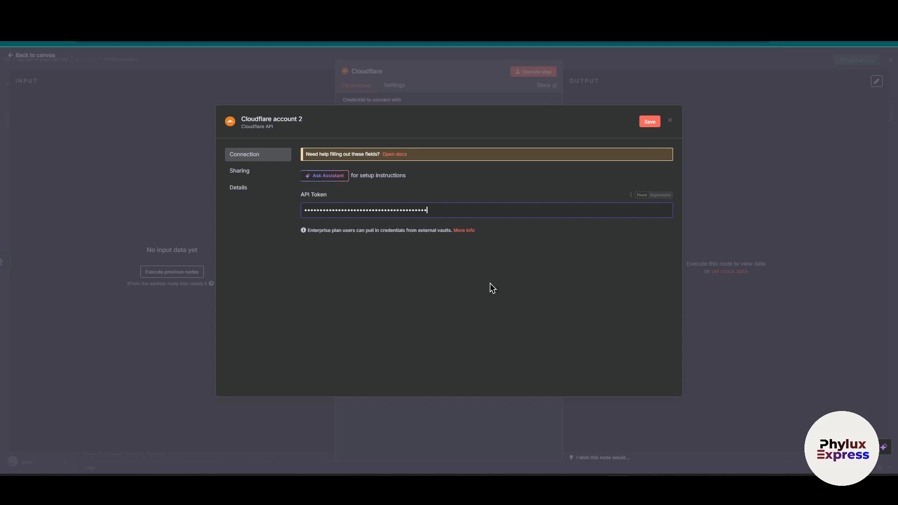
click(650, 122)
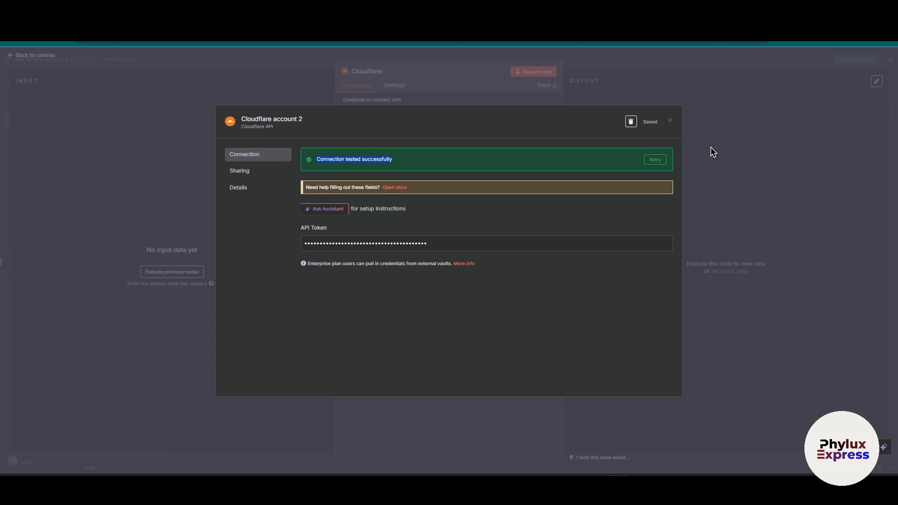
click(671, 122)
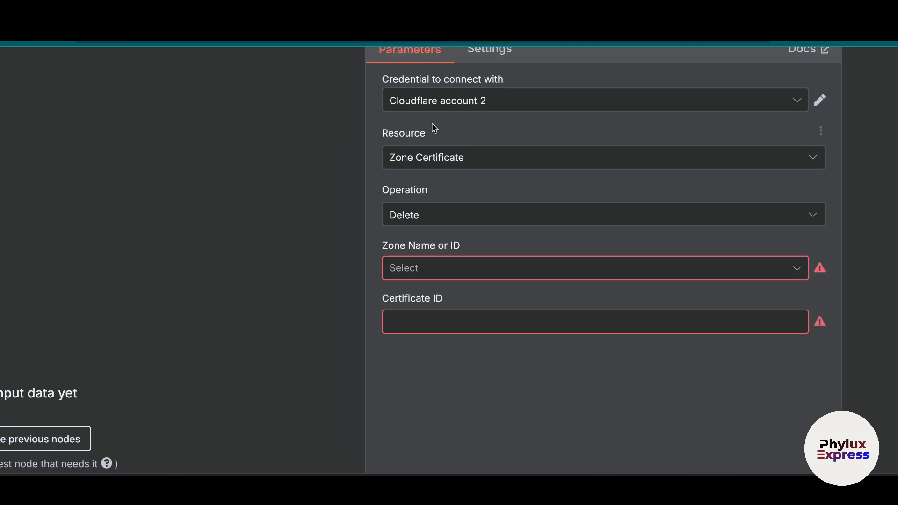
- Try the Custom API Call resource in the Cloudflare node and execute the step
click(376, 137)
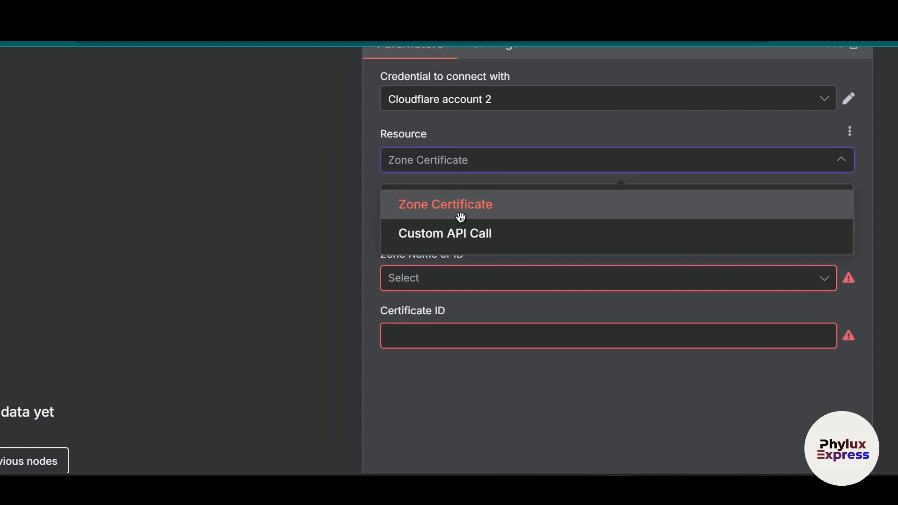
click(497, 233)
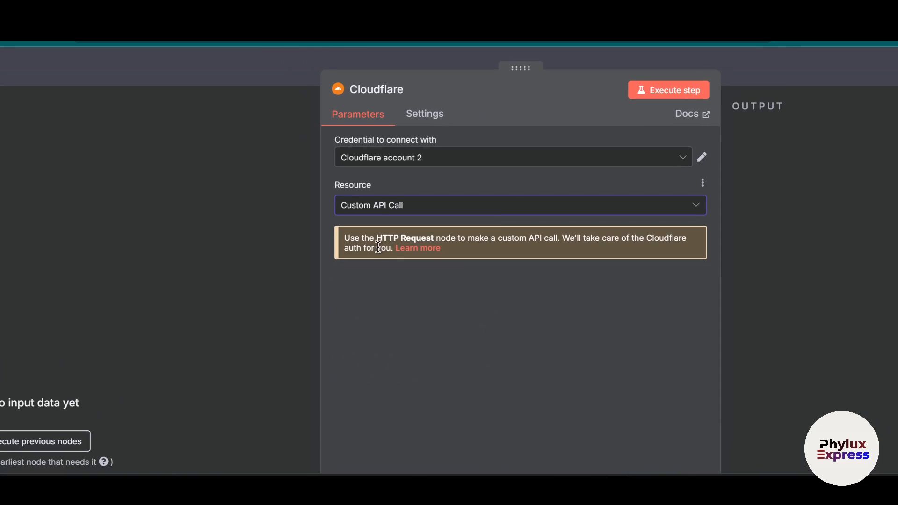
click(723, 77)
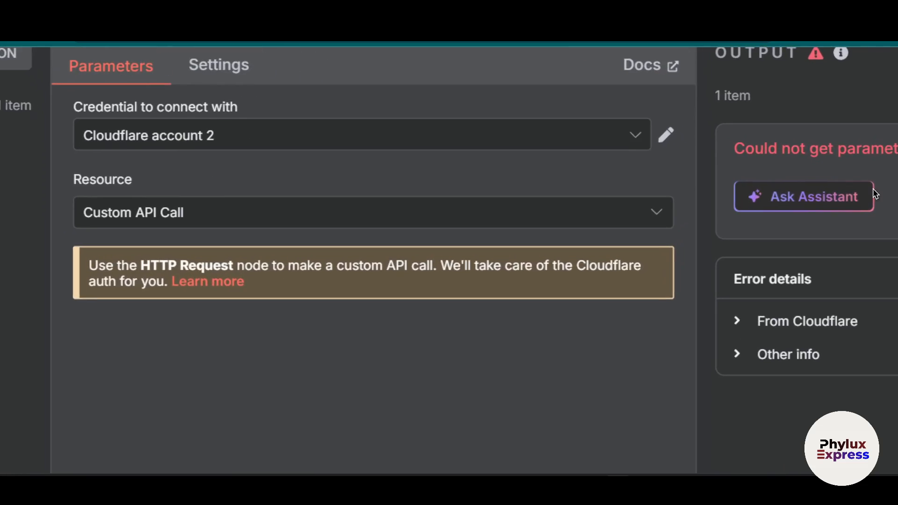
- Set the Cloudflare node's resource to Zone Certificate and review the available operations, keeping Upload
click(458, 209)
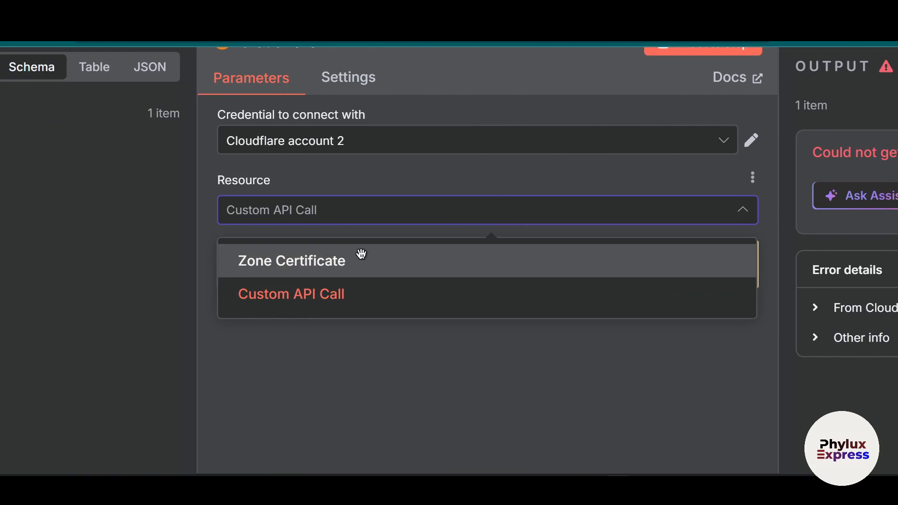
click(374, 259)
drag(267, 228, 366, 218)
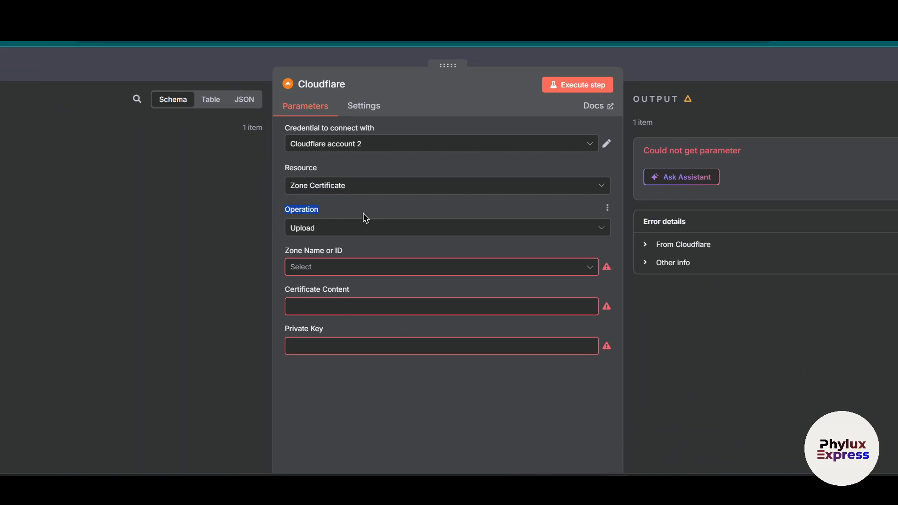
click(313, 231)
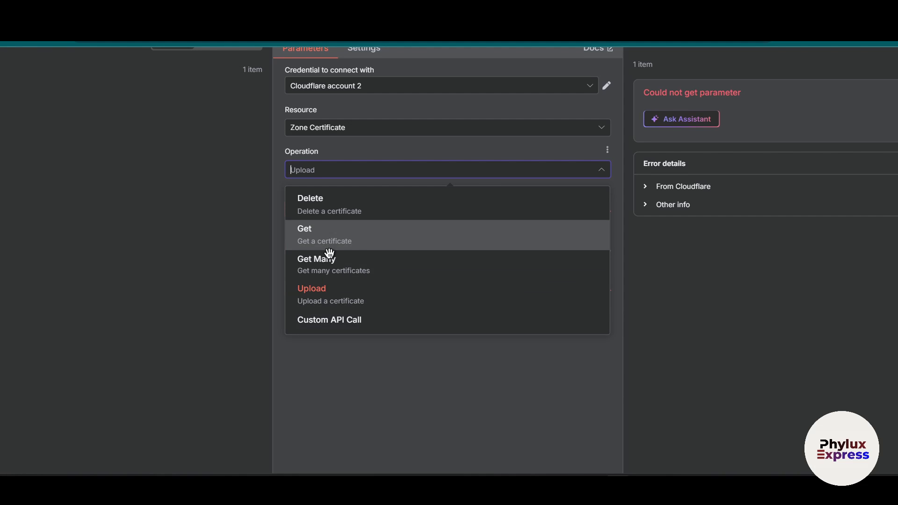
click(435, 356)
- Examine the Zone Name or ID, Certificate Content and Private Key fields, leaving them empty, and return to the workflow canvas
click(374, 211)
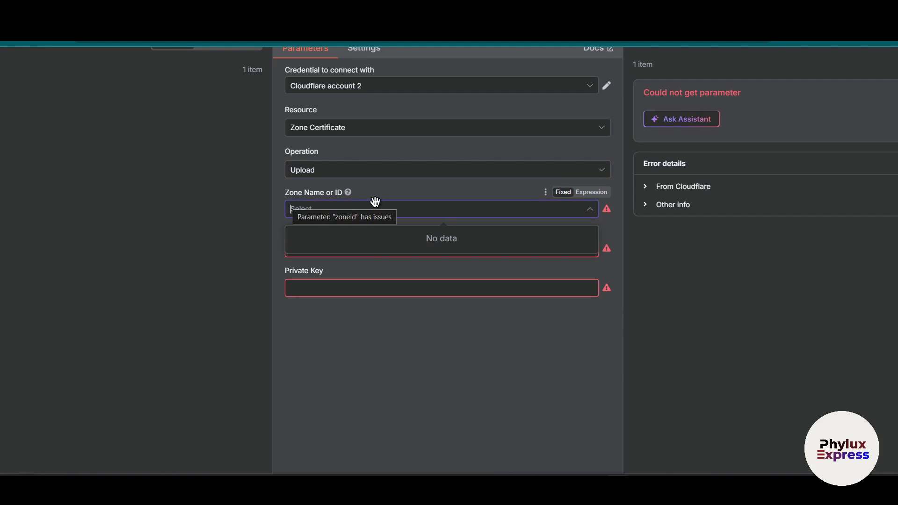
click(362, 267)
click(349, 248)
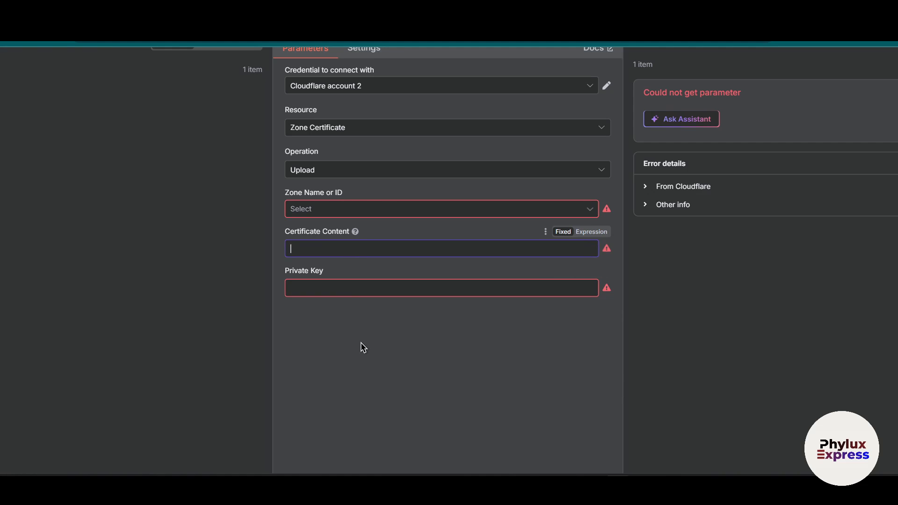
scroll(369, 281, down, 3)
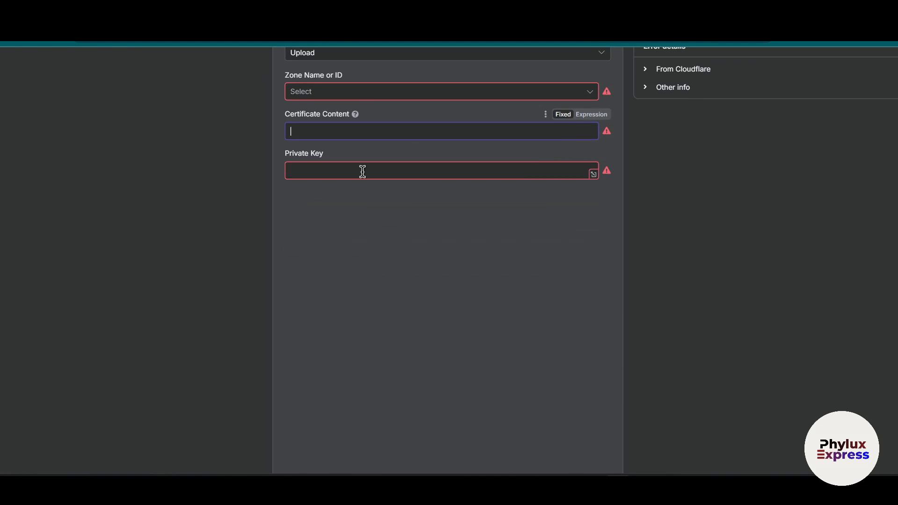
click(360, 171)
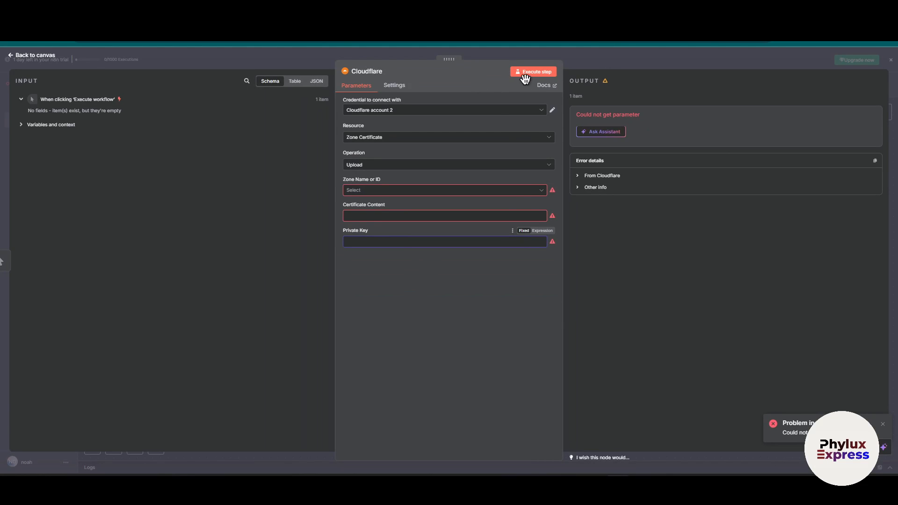
click(622, 66)
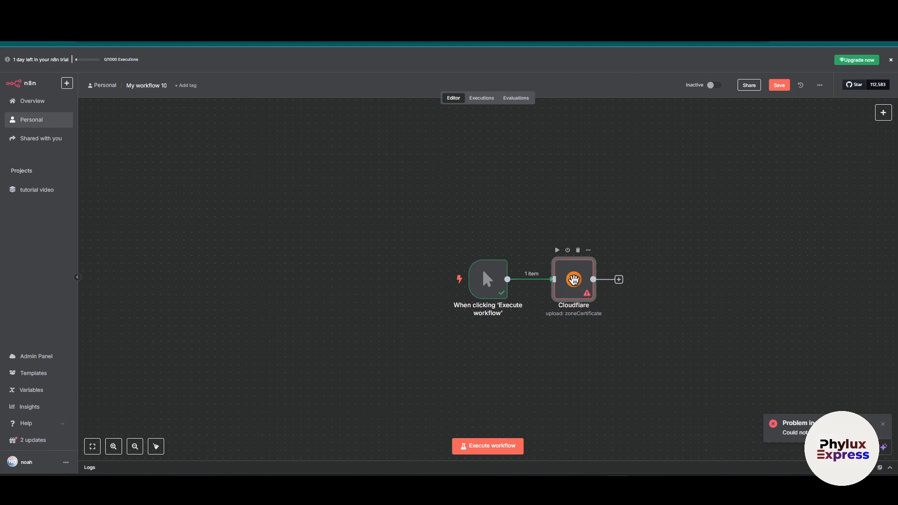
- Switch to the Cloudflare dashboard, leave the API tokens page for Account Home, and examine the options for connecting an existing domain
double_click(573, 280)
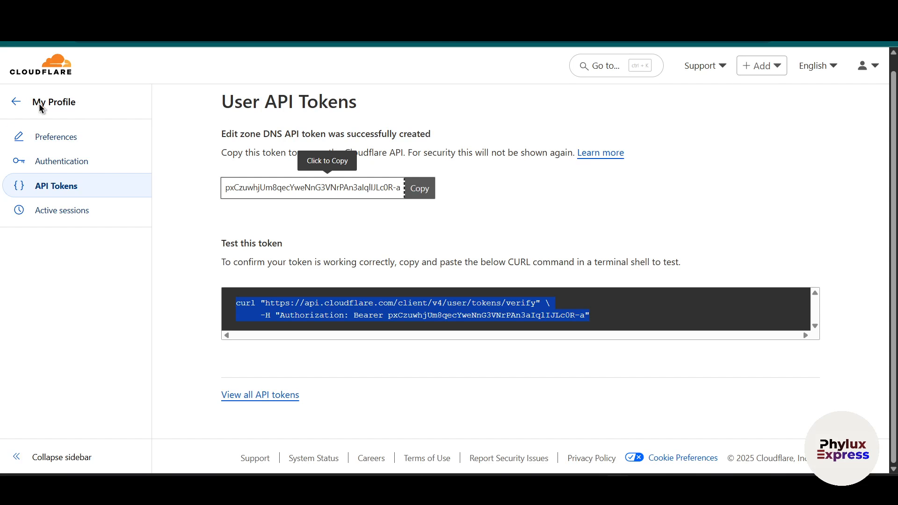
click(16, 104)
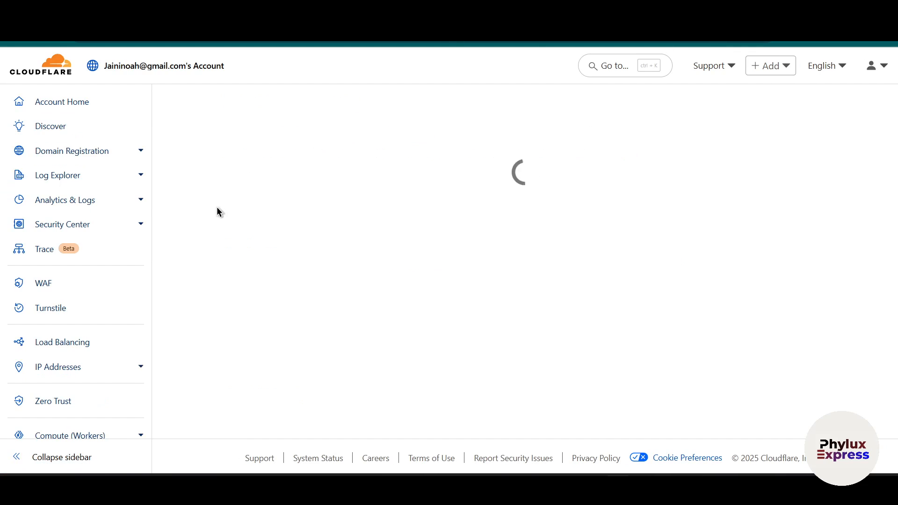
right_click(70, 135)
click(72, 114)
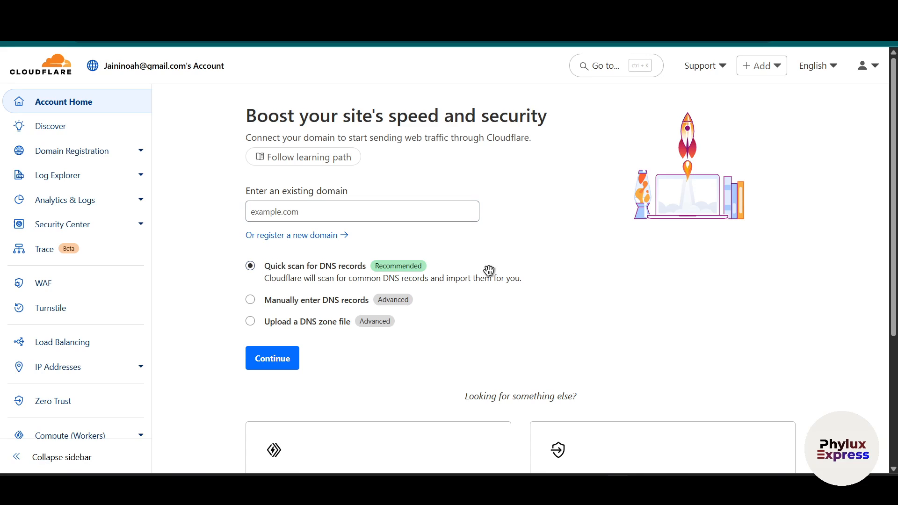
scroll(489, 263, down, 3)
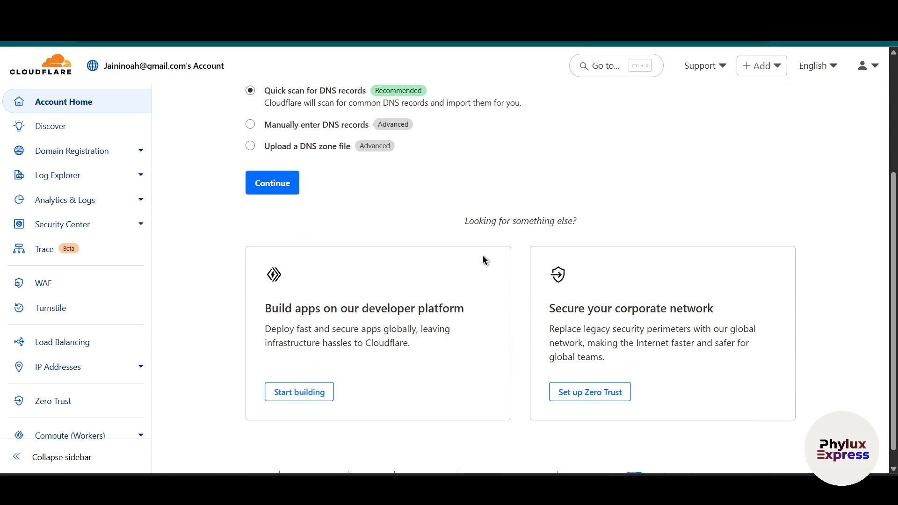
scroll(482, 258, down, 1)
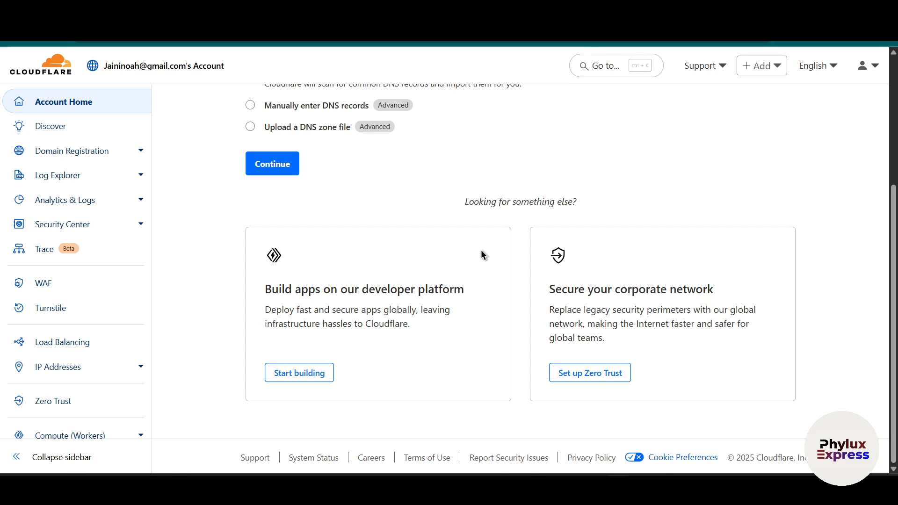
scroll(485, 260, up, 4)
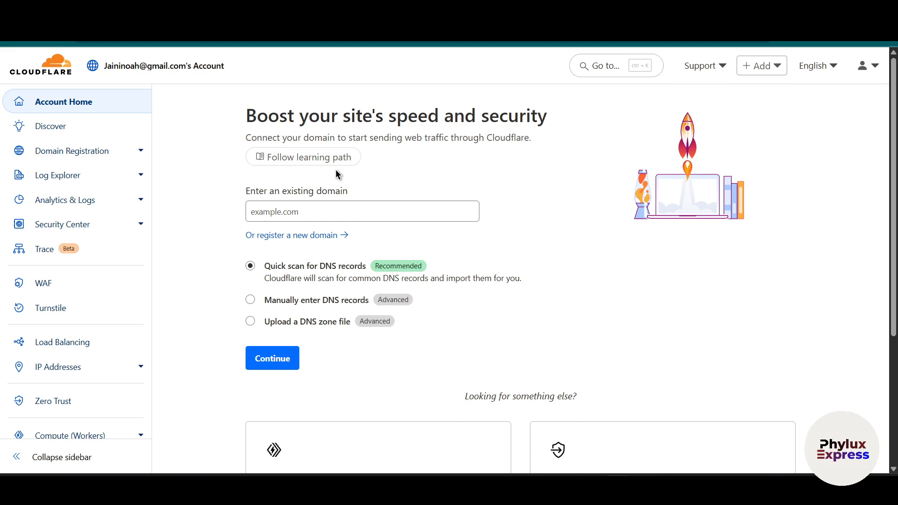